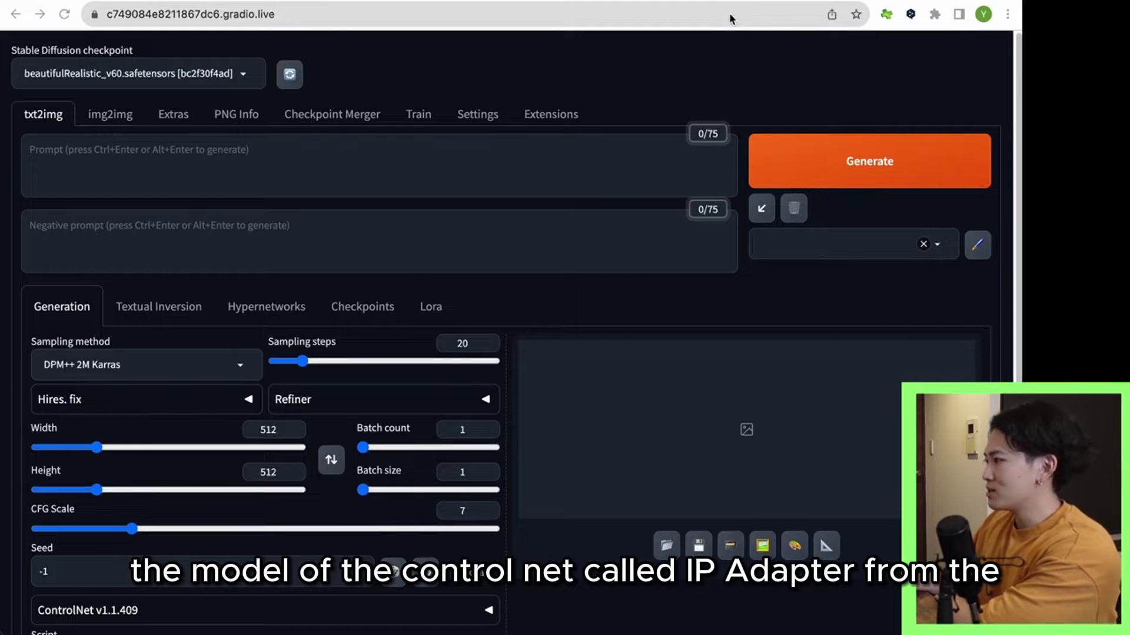
# Step: Switch to the sd_control_collection repository on Hugging Face and download the ip-adapter_sd15.pth model
pyautogui.click(745, 1)
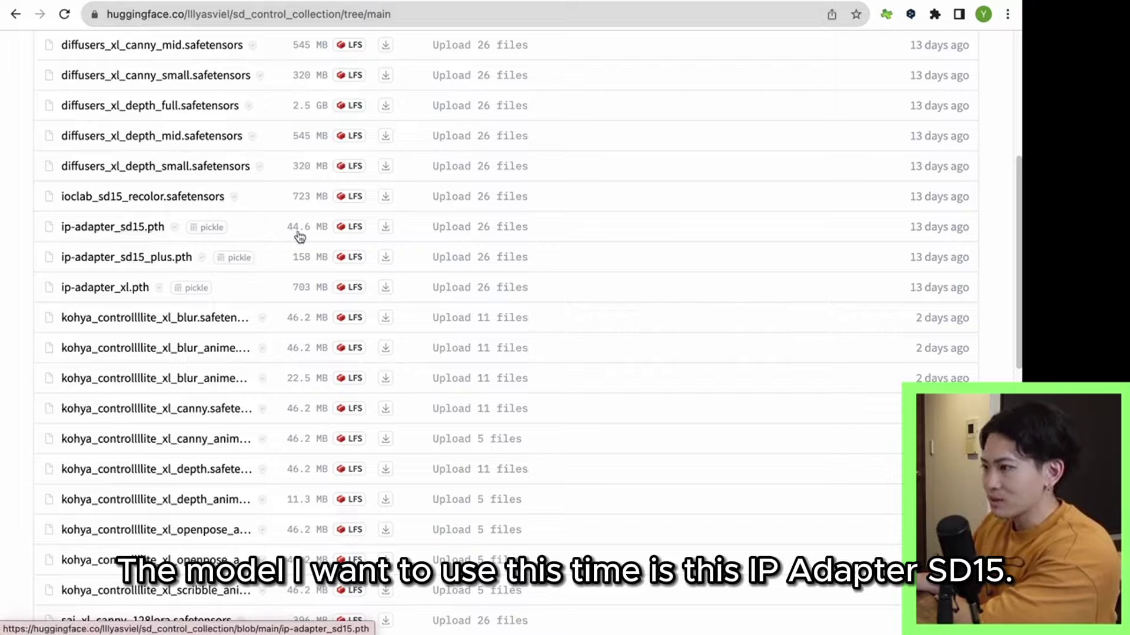
pyautogui.click(385, 227)
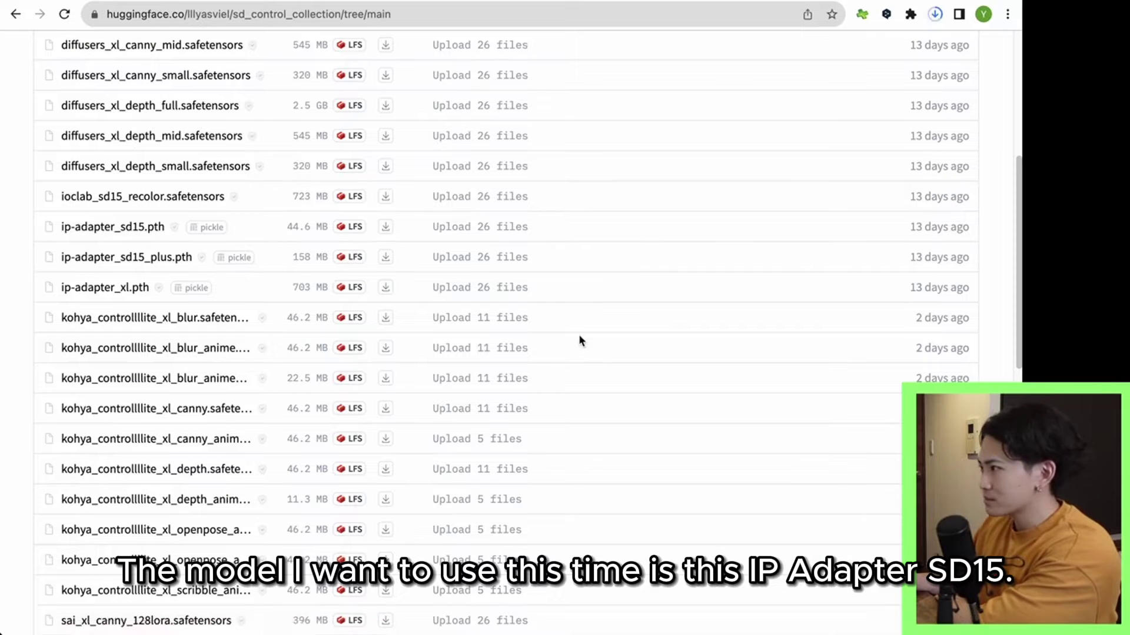
# Step: Switch to Google Drive and open the folder sd/stable-diffusion-webui/extensions/sd-webui-controlnet/models
pyautogui.click(575, 3)
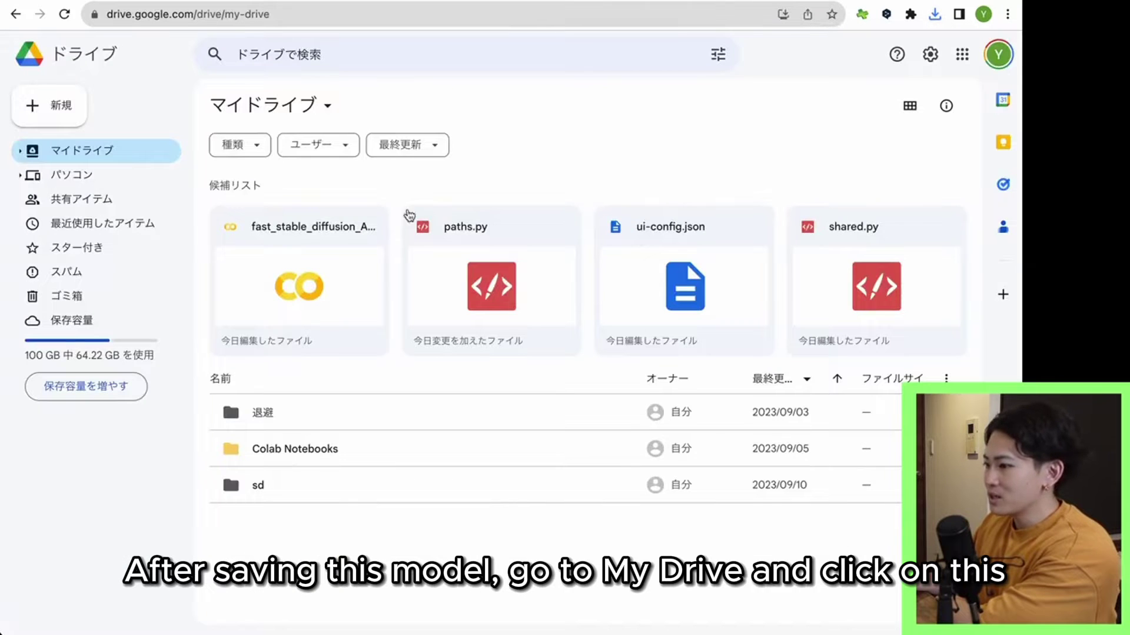
pyautogui.doubleClick(331, 495)
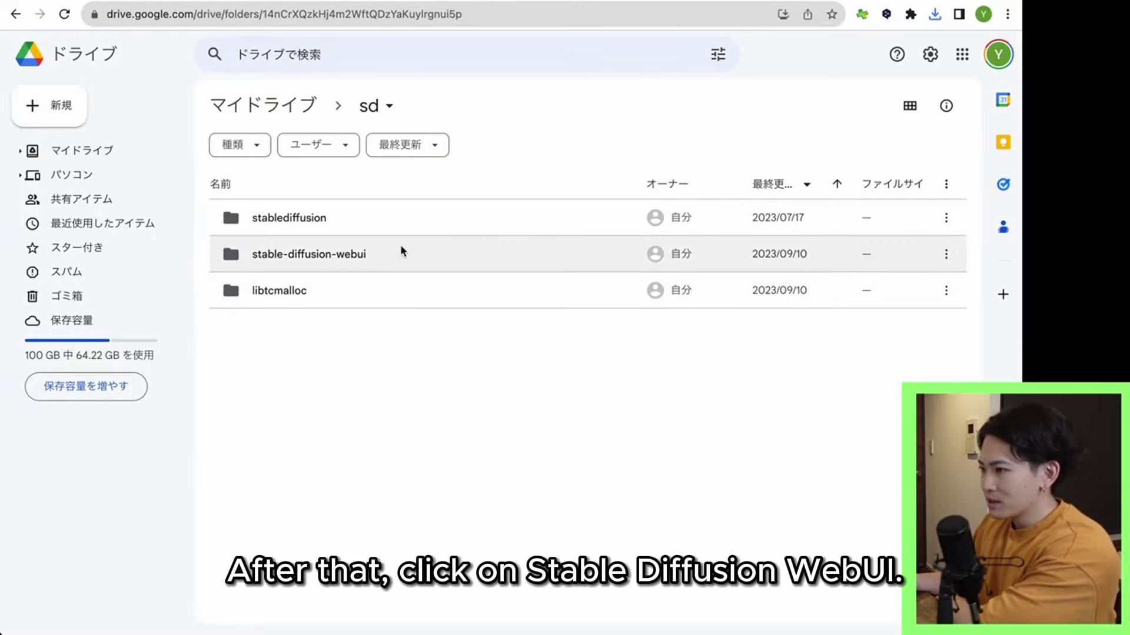
pyautogui.doubleClick(297, 259)
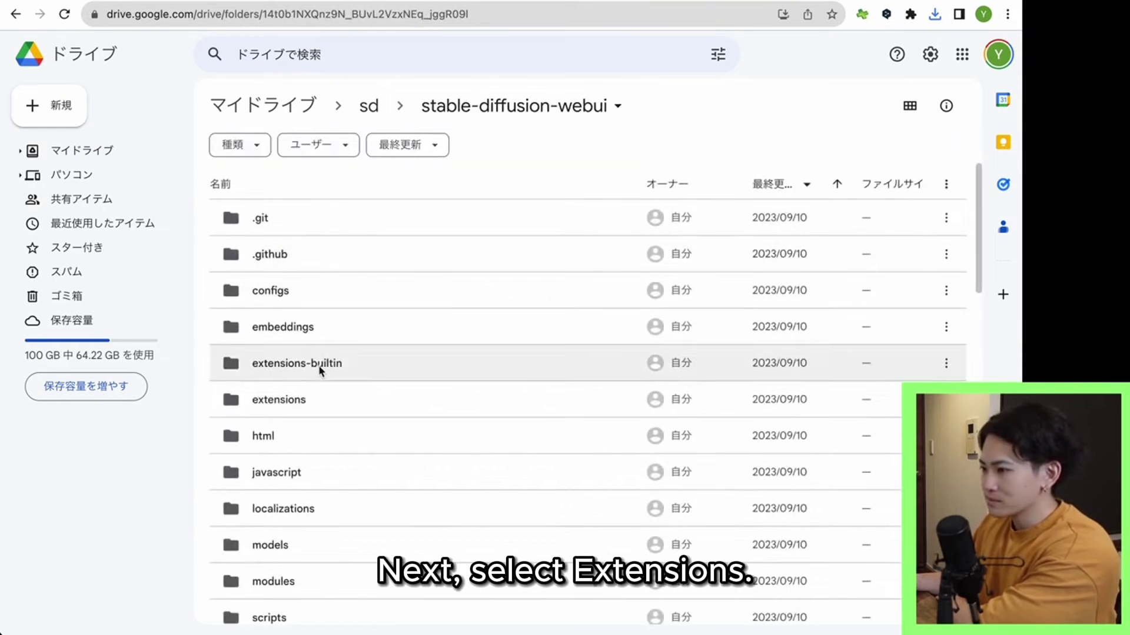
pyautogui.doubleClick(286, 411)
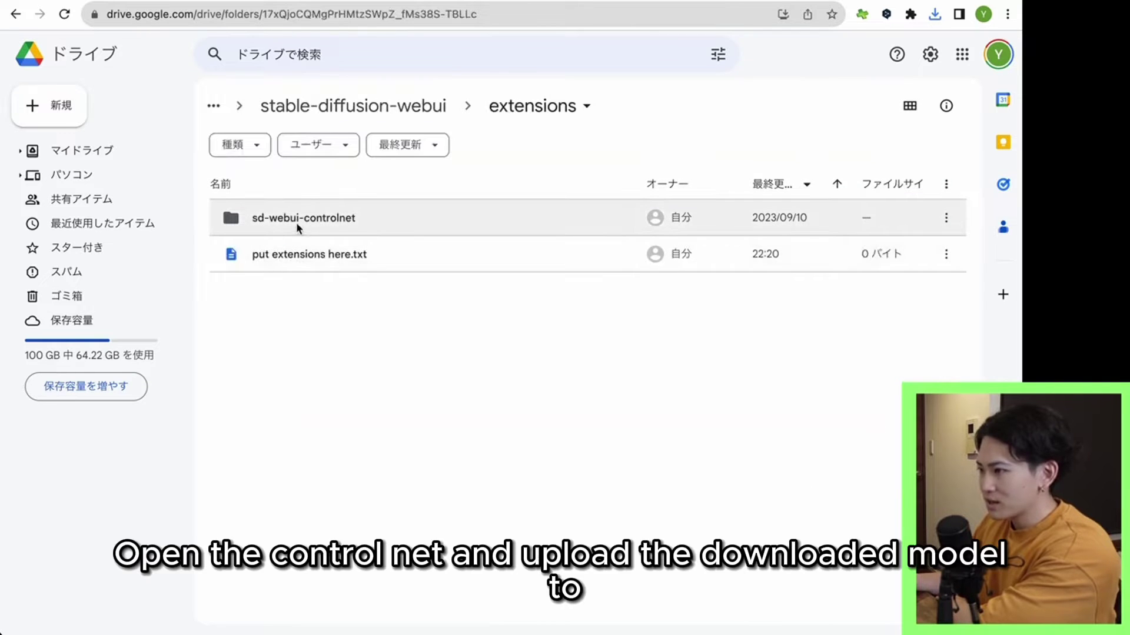
pyautogui.doubleClick(310, 221)
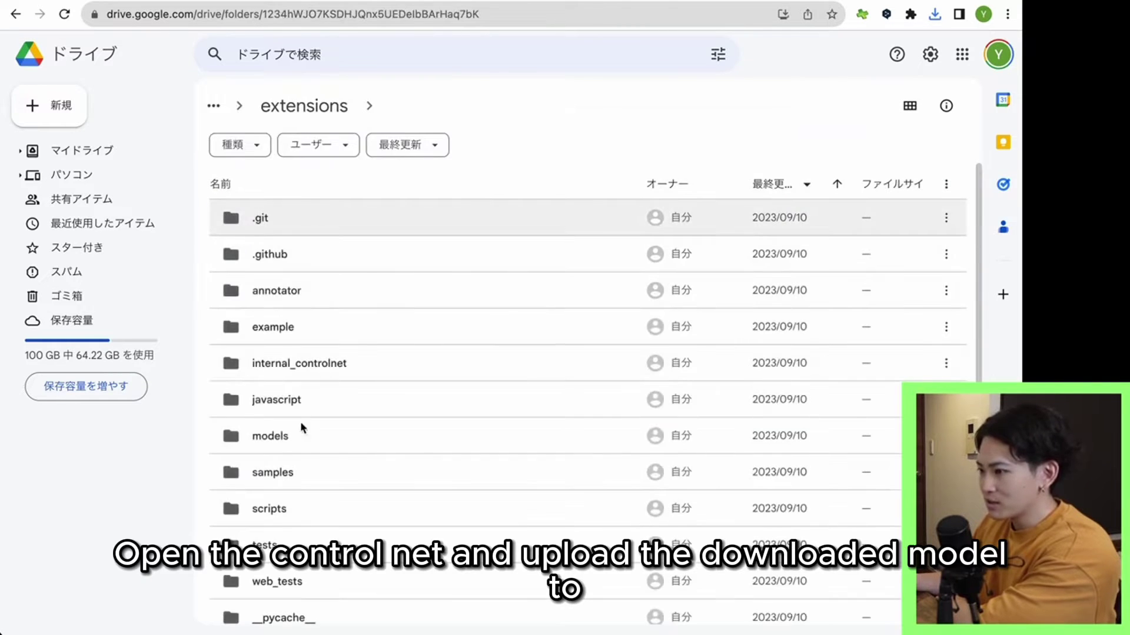
pyautogui.doubleClick(280, 436)
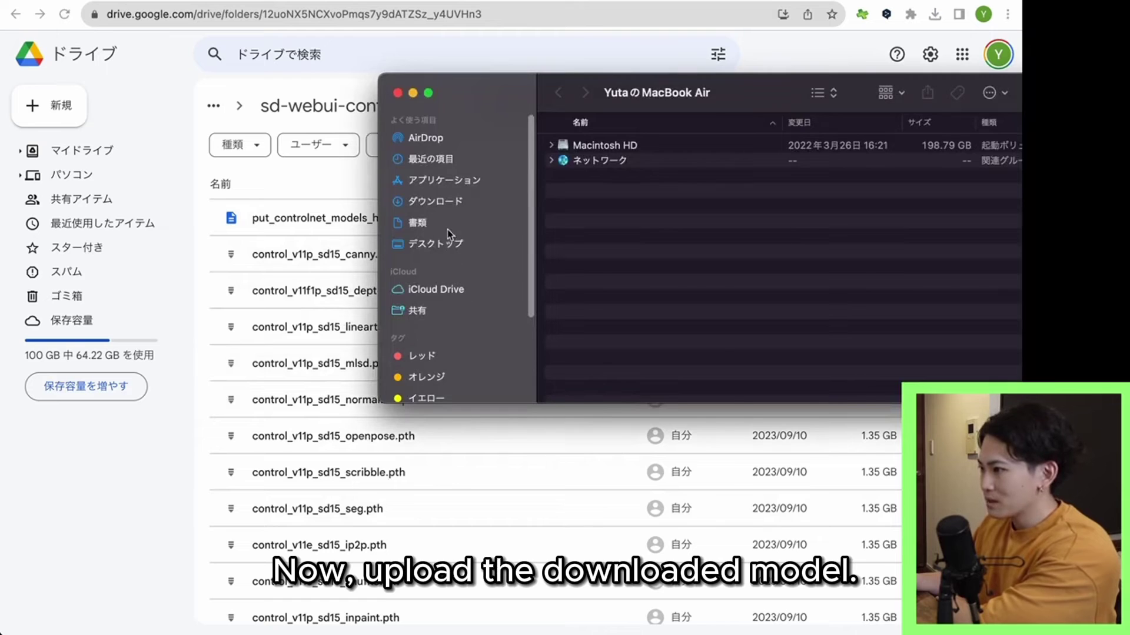
# Step: Upload the downloaded IP-Adapter model from the Mac's Downloads folder into the ControlNet models folder
pyautogui.click(447, 205)
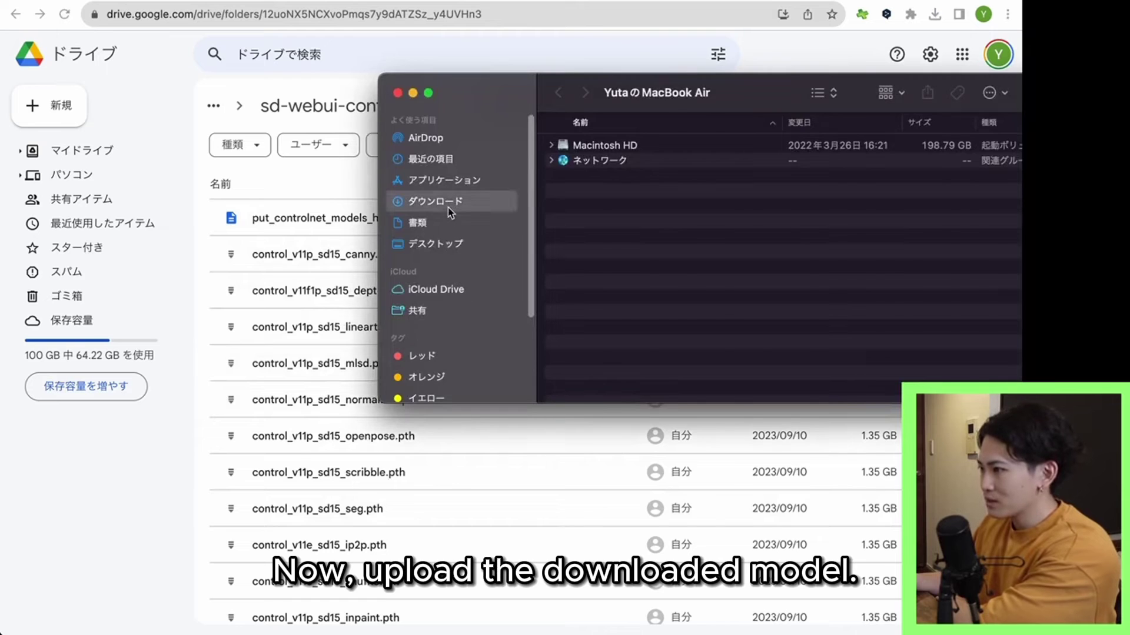
pyautogui.click(598, 149)
pyautogui.moveTo(599, 150); pyautogui.dragTo(301, 321)
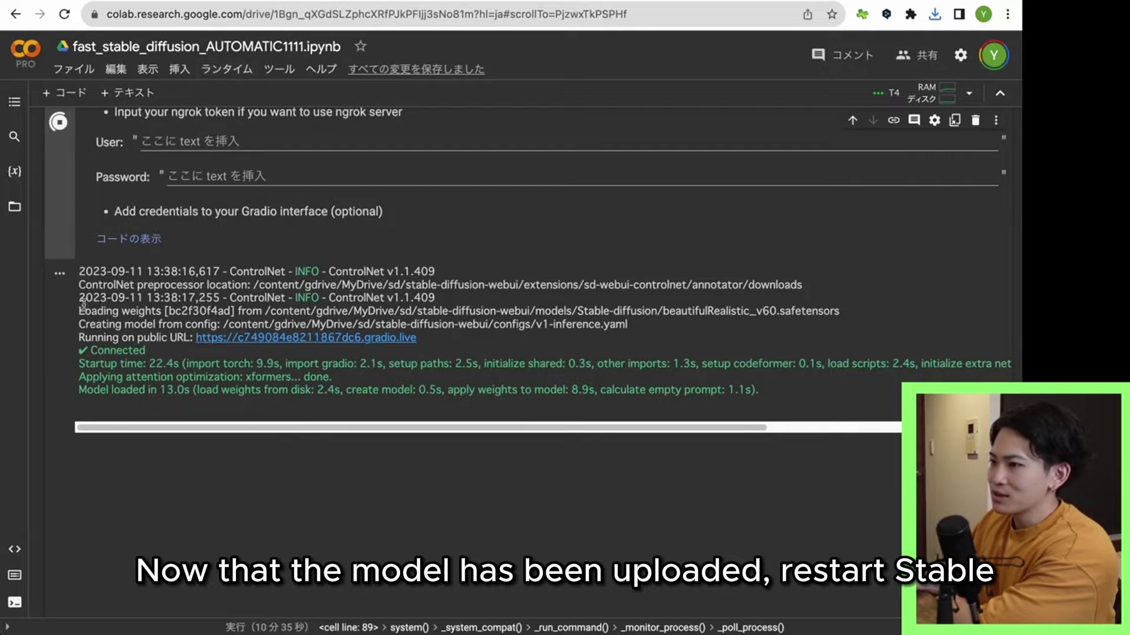
# Step: Switch to the fast_stable_diffusion_AUTOMATIC1111 Colab notebook, then stop and rerun the Stable Diffusion launch cell
pyautogui.scroll(-1, 76, 204)
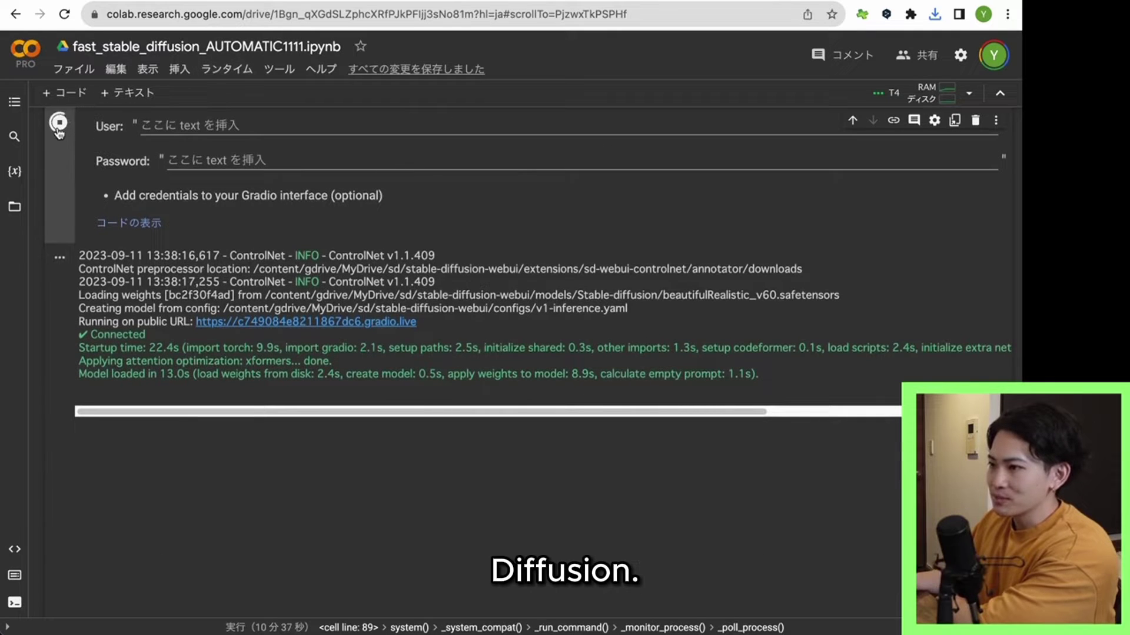
pyautogui.click(59, 125)
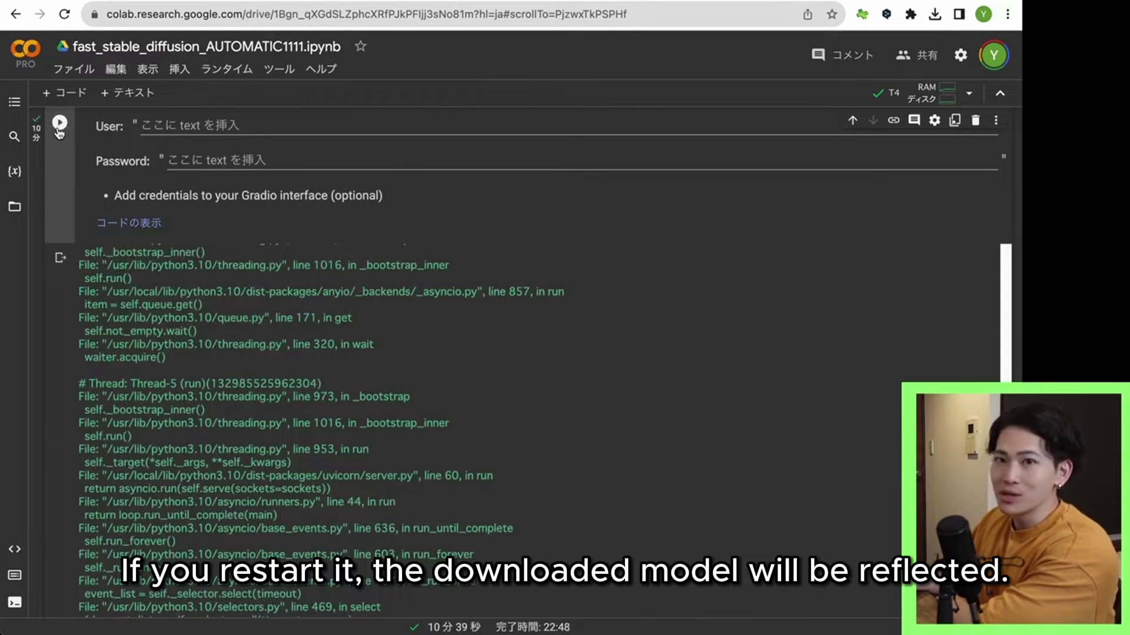
pyautogui.click(59, 124)
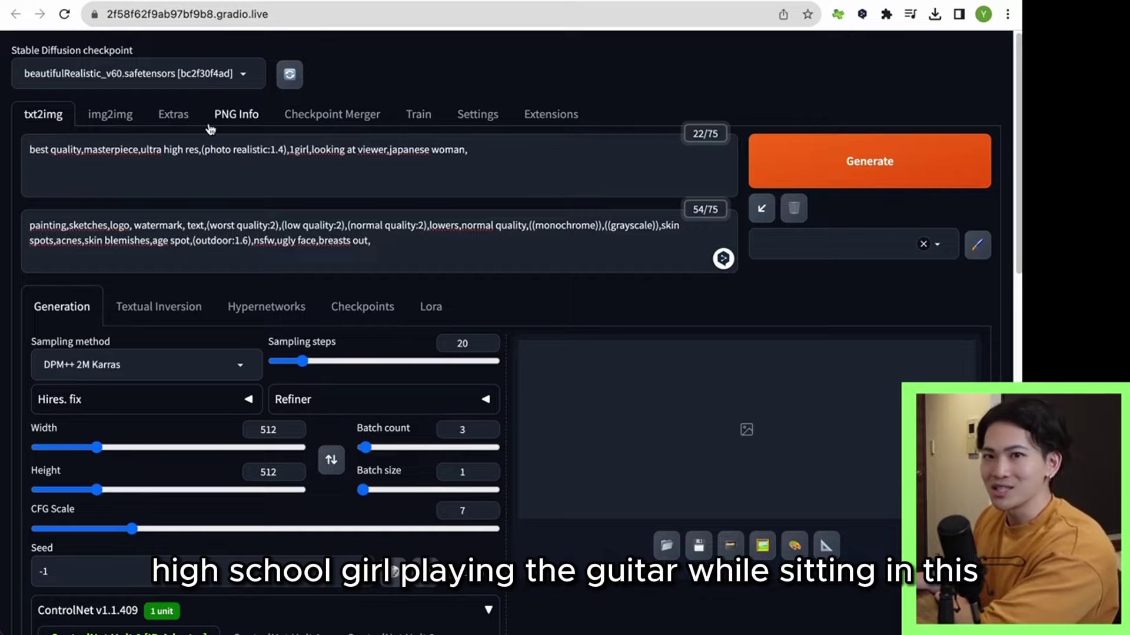
# Step: Generate three txt2img images in the Stable Diffusion web UI, using the guitar photo as the IP-Adapter reference
pyautogui.click(487, 159)
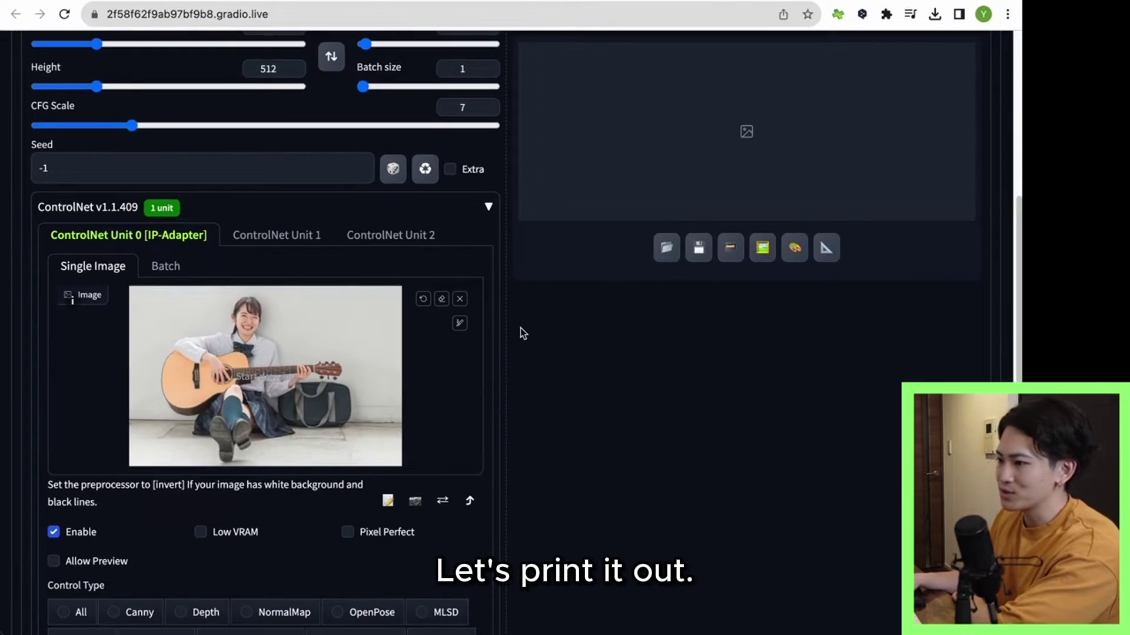
pyautogui.scroll(5, 521, 328)
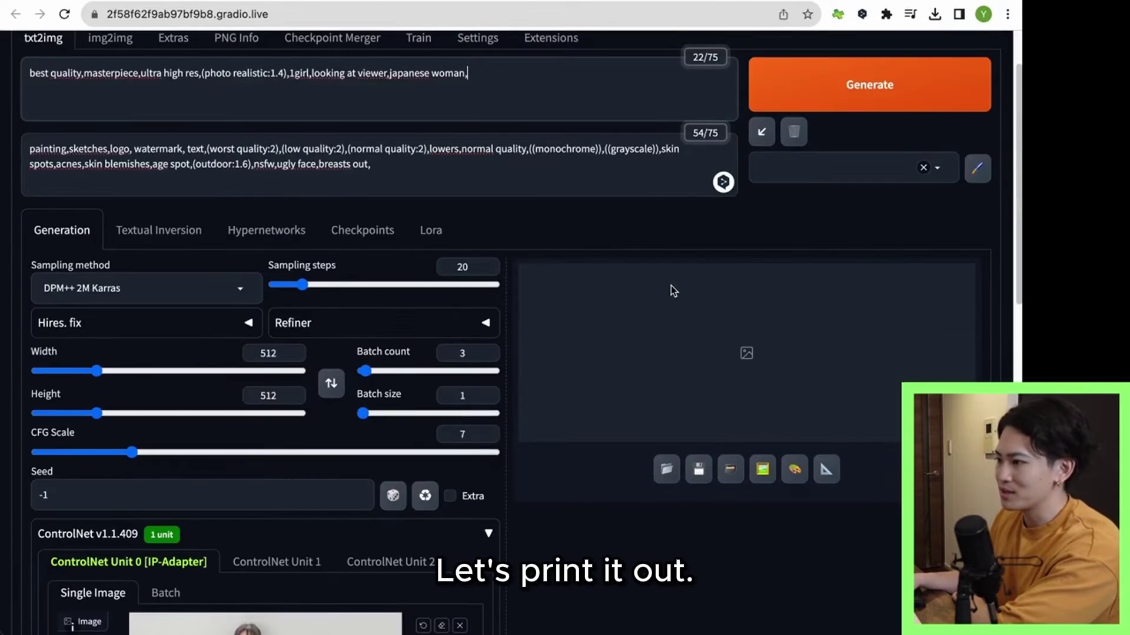
pyautogui.click(838, 110)
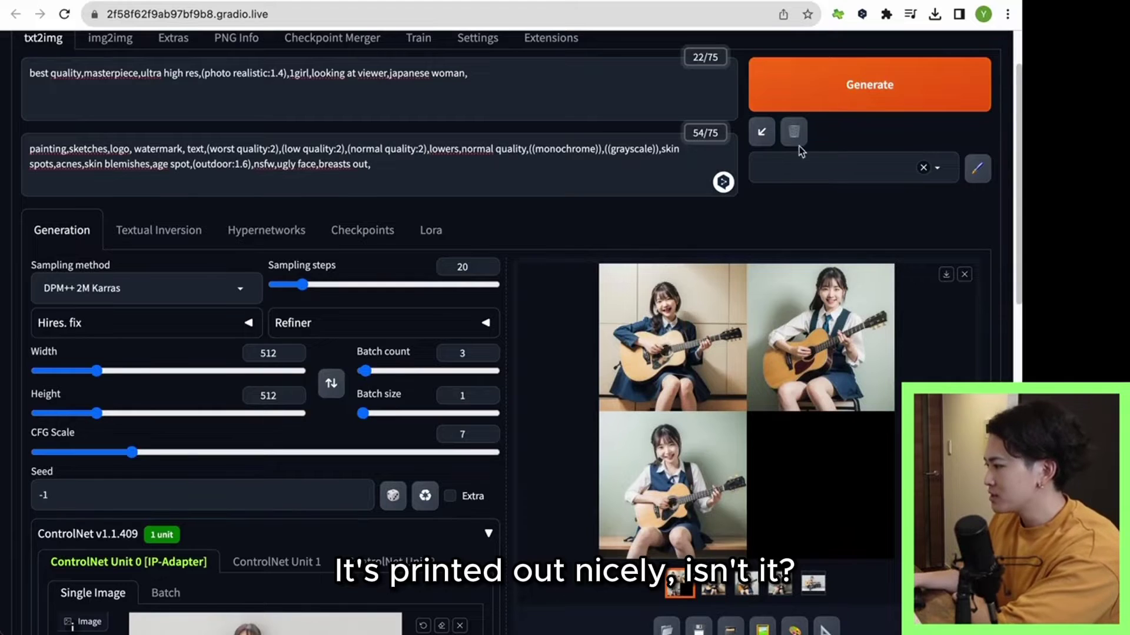
pyautogui.scroll(-3, 454, 381)
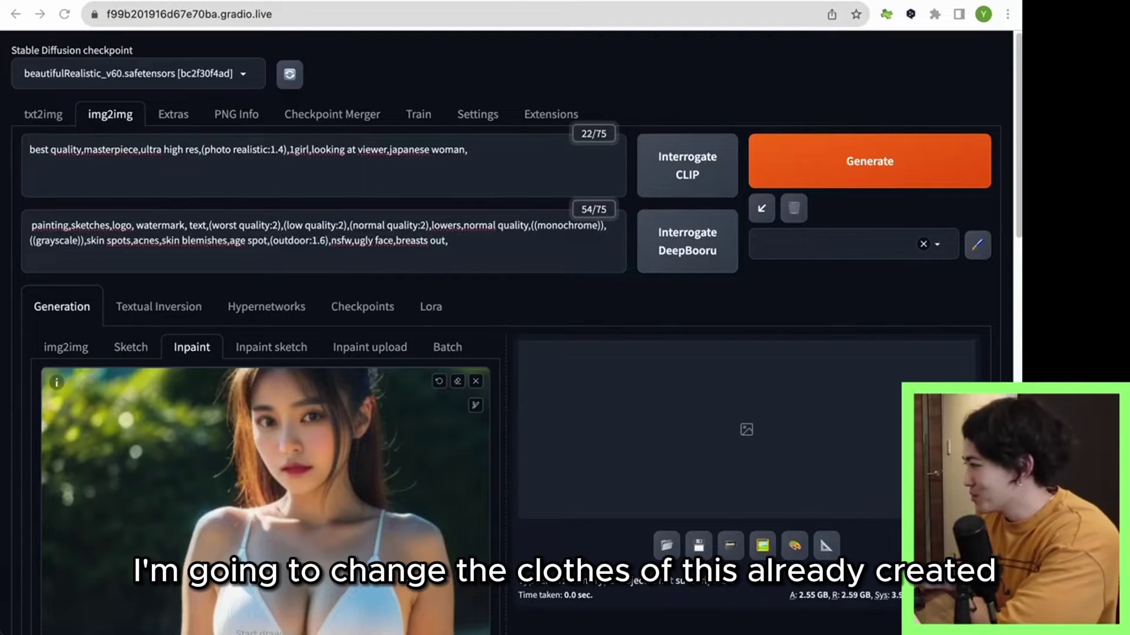
# Step: Paint an inpaint mask over the woman's clothing, arms and body from the shoulders down, leaving her face unmasked
pyautogui.scroll(-5, 210, 350)
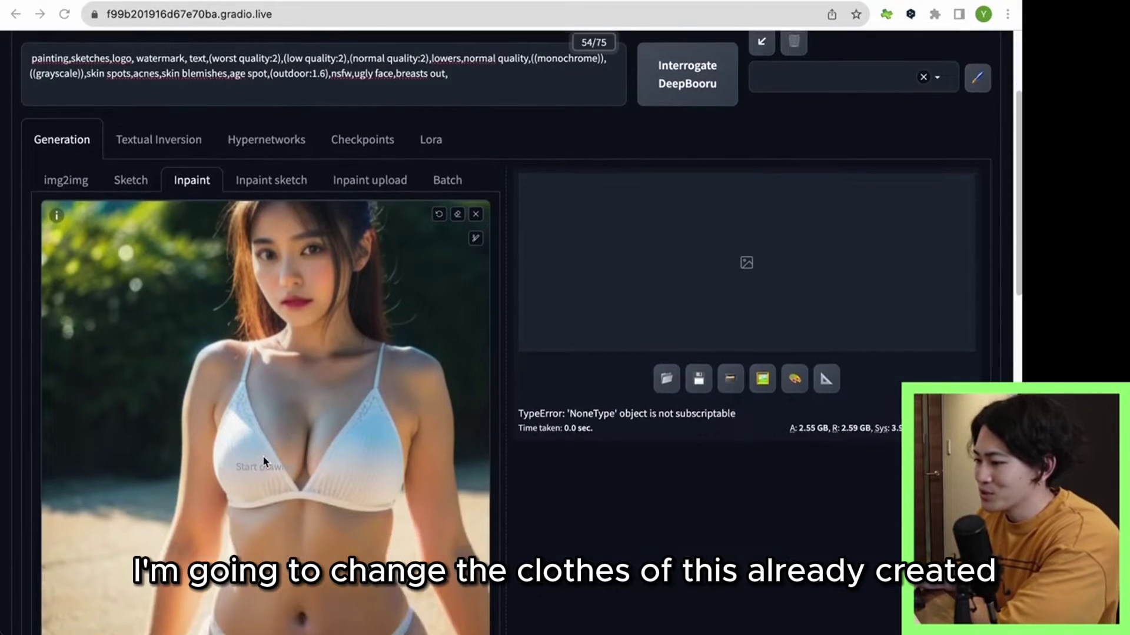
pyautogui.scroll(-1, 267, 485)
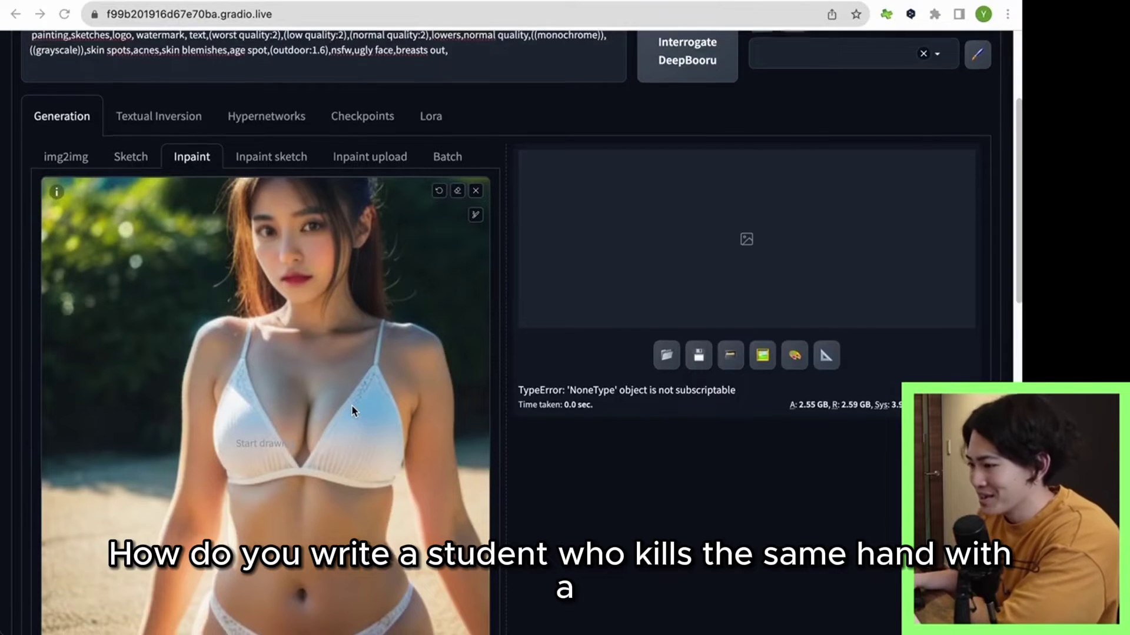
pyautogui.scroll(-1, 351, 405)
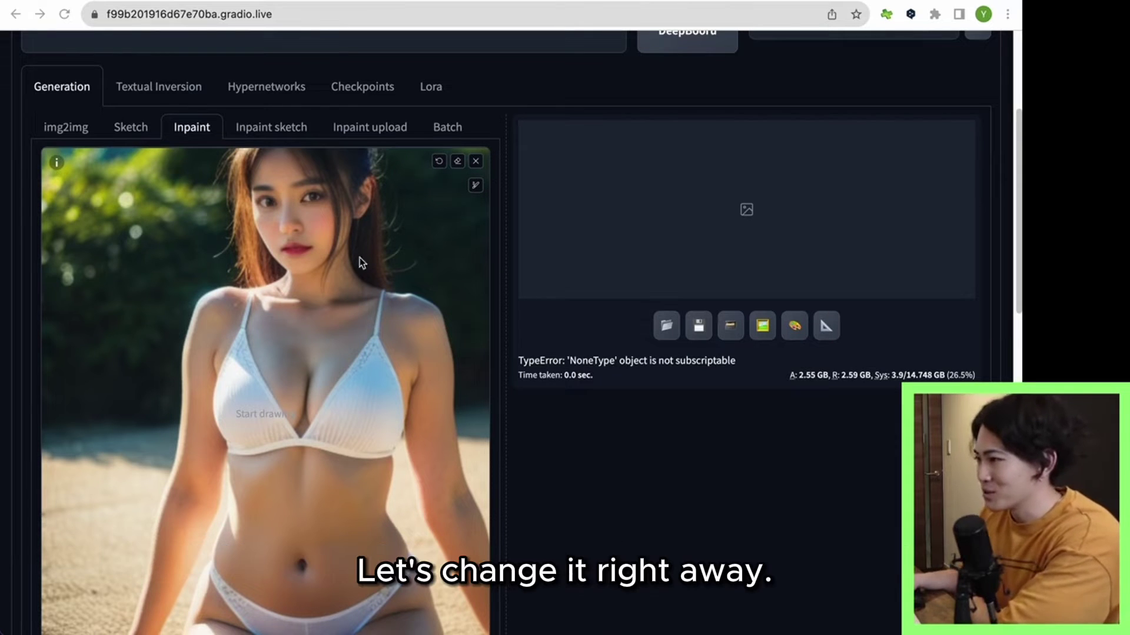
pyautogui.scroll(3, 251, 204)
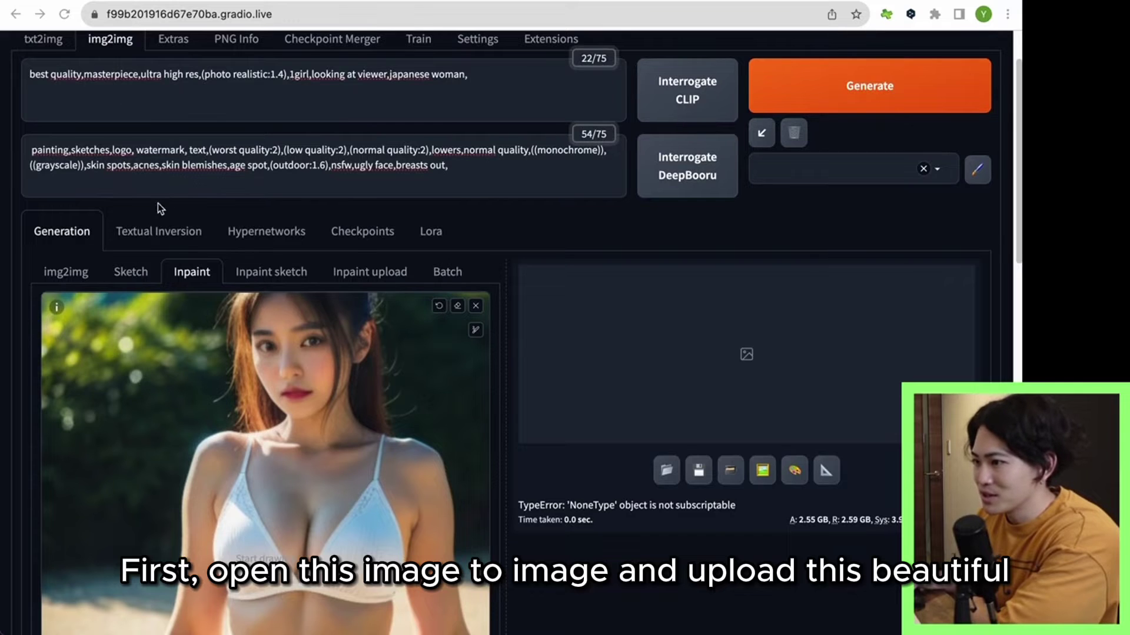
pyautogui.scroll(-1, 158, 208)
pyautogui.scroll(-1, 192, 262)
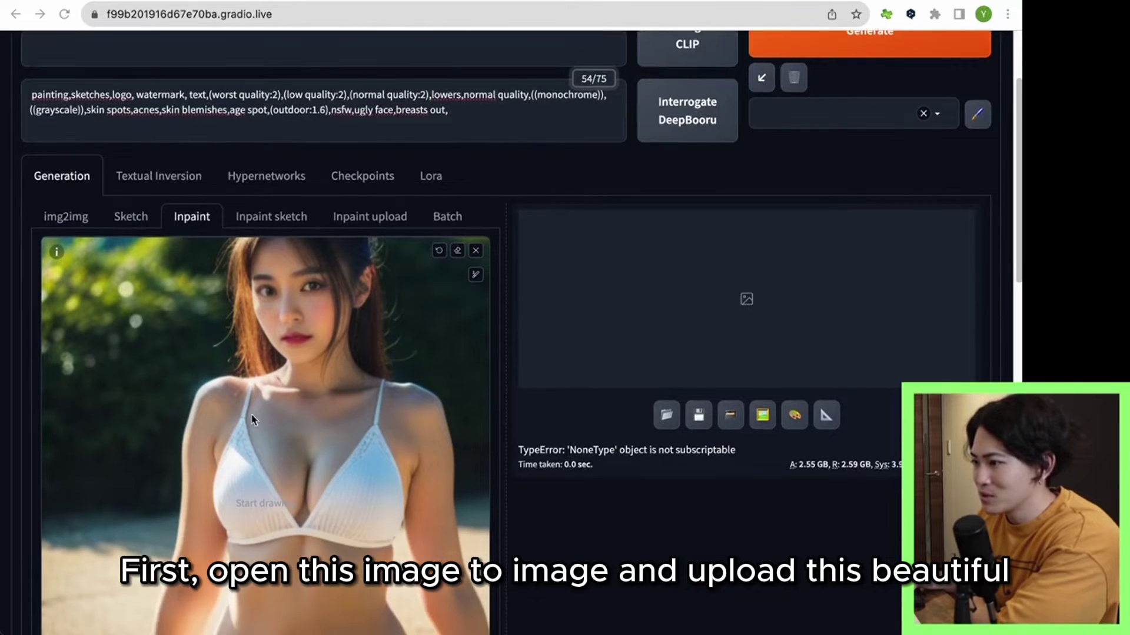
pyautogui.scroll(-2, 266, 375)
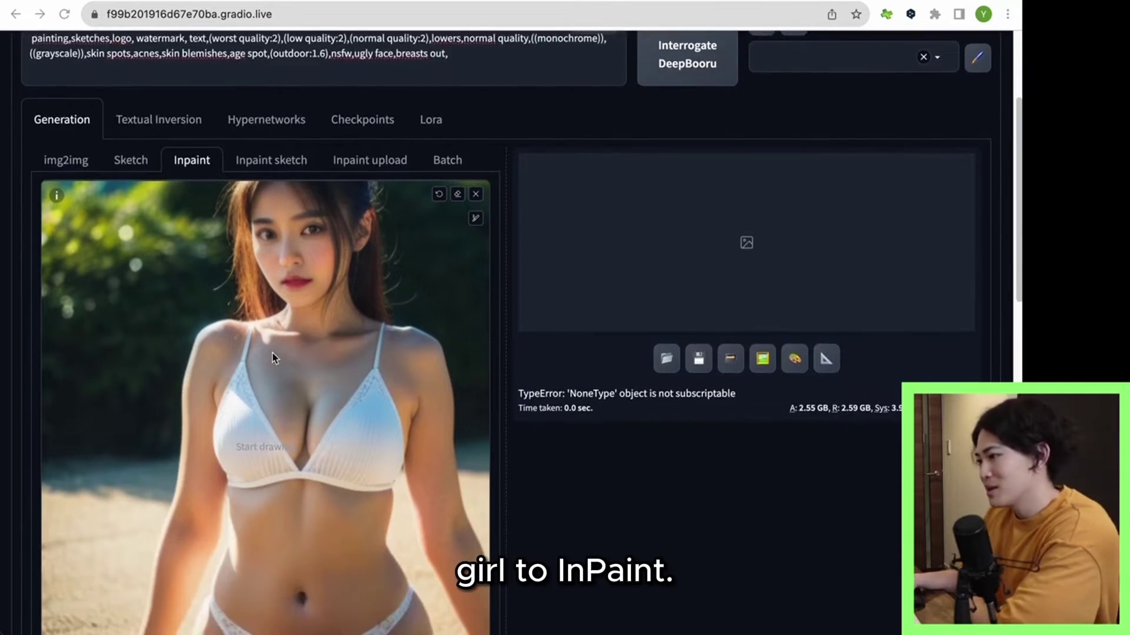
pyautogui.click(476, 222)
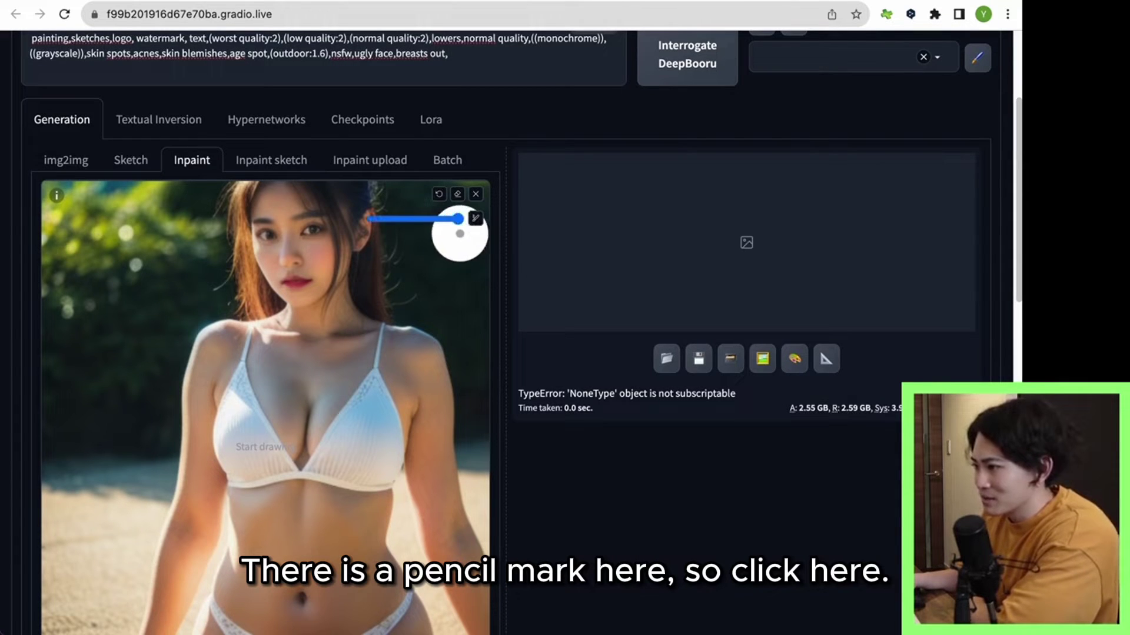
pyautogui.scroll(-2, 245, 345)
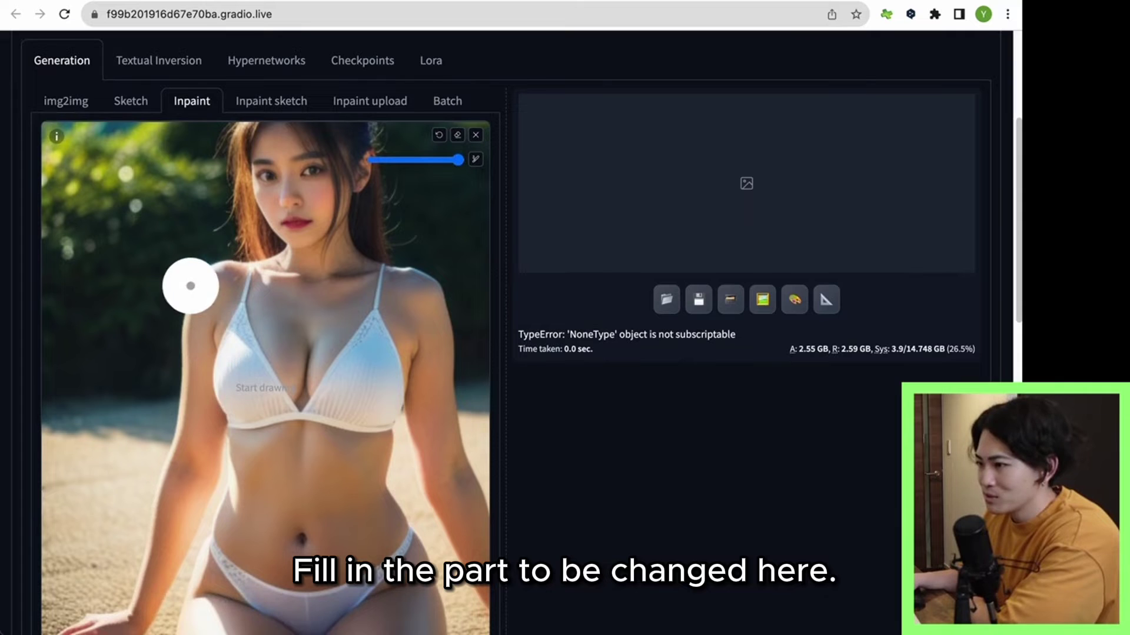
pyautogui.moveTo(192, 285)
pyautogui.mouseDown()
pyautogui.moveTo(437, 291)
pyautogui.moveTo(470, 553)
pyautogui.mouseUp()
pyautogui.moveTo(192, 301)
pyautogui.mouseDown()
pyautogui.moveTo(171, 531)
pyautogui.moveTo(126, 618)
pyautogui.moveTo(81, 618)
pyautogui.mouseUp()
pyautogui.scroll(-2, 248, 362)
pyautogui.scroll(-1, 248, 363)
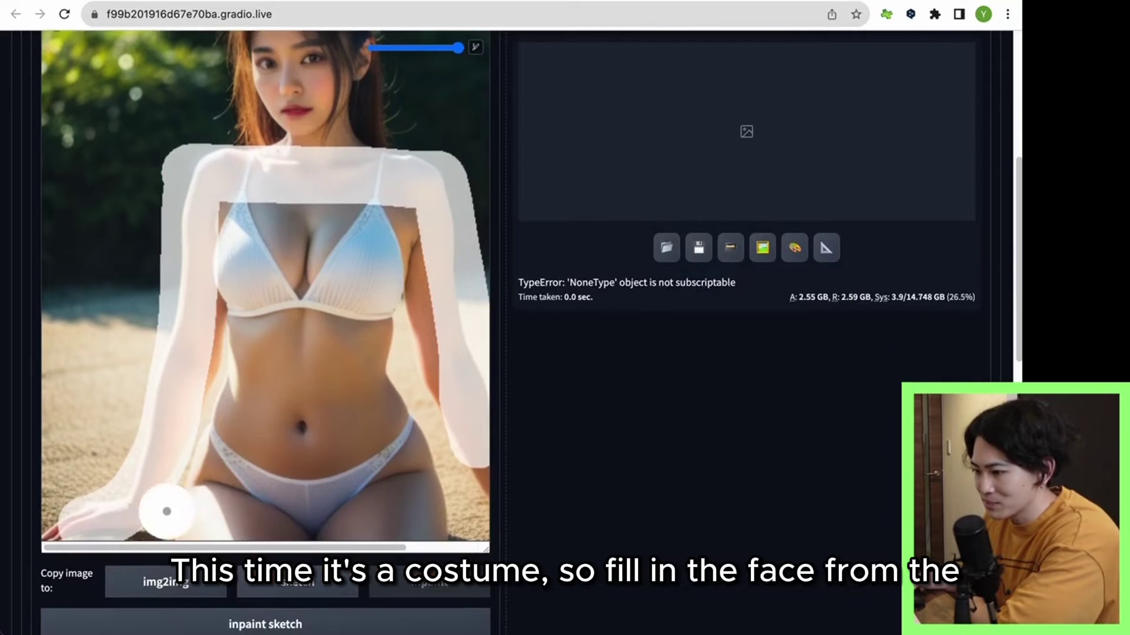
pyautogui.moveTo(55, 530)
pyautogui.mouseDown()
pyautogui.moveTo(453, 548)
pyautogui.moveTo(459, 529)
pyautogui.moveTo(381, 529)
pyautogui.moveTo(458, 524)
pyautogui.moveTo(465, 487)
pyautogui.moveTo(450, 472)
pyautogui.moveTo(298, 466)
pyautogui.moveTo(367, 470)
pyautogui.moveTo(333, 426)
pyautogui.moveTo(164, 477)
pyautogui.moveTo(199, 499)
pyautogui.moveTo(336, 509)
pyautogui.moveTo(392, 426)
pyautogui.moveTo(403, 340)
pyautogui.moveTo(302, 323)
pyautogui.moveTo(454, 308)
pyautogui.mouseUp()
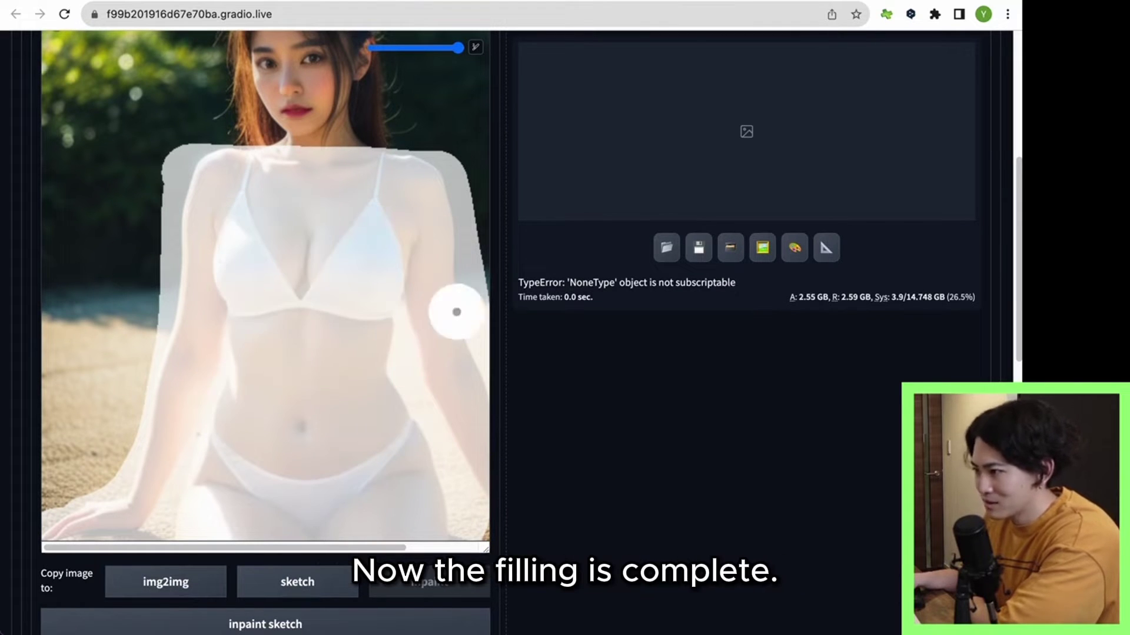
# Step: Expand the ControlNet section of the inpaint settings and enable ControlNet Unit 0
pyautogui.scroll(-2, 542, 410)
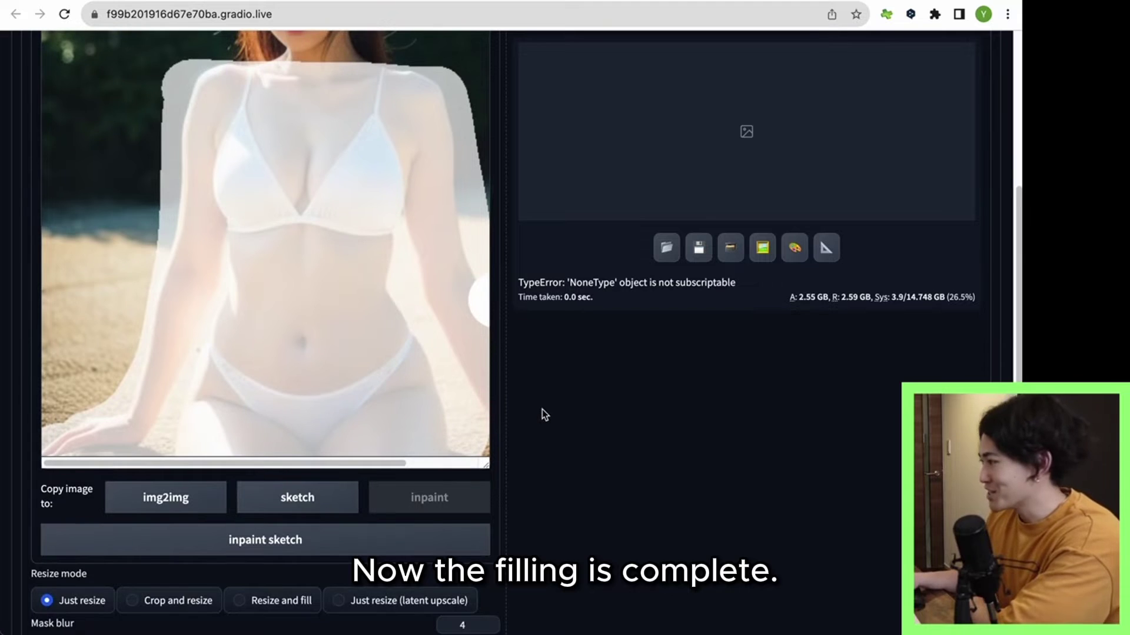
pyautogui.scroll(-4, 544, 415)
pyautogui.scroll(-8, 525, 419)
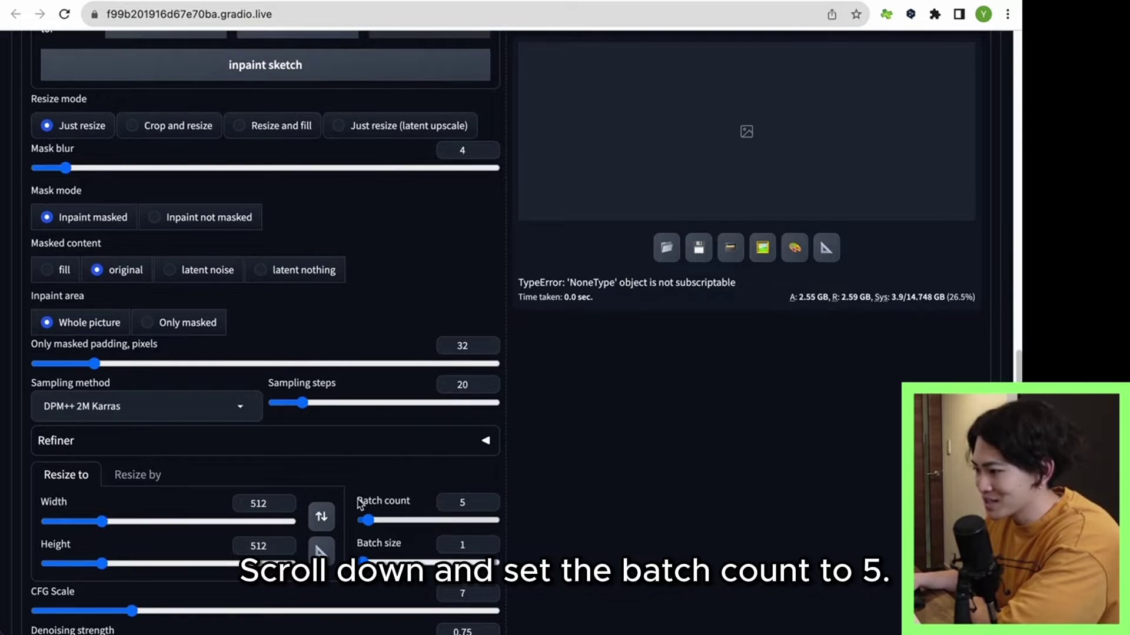
pyautogui.scroll(-2, 519, 500)
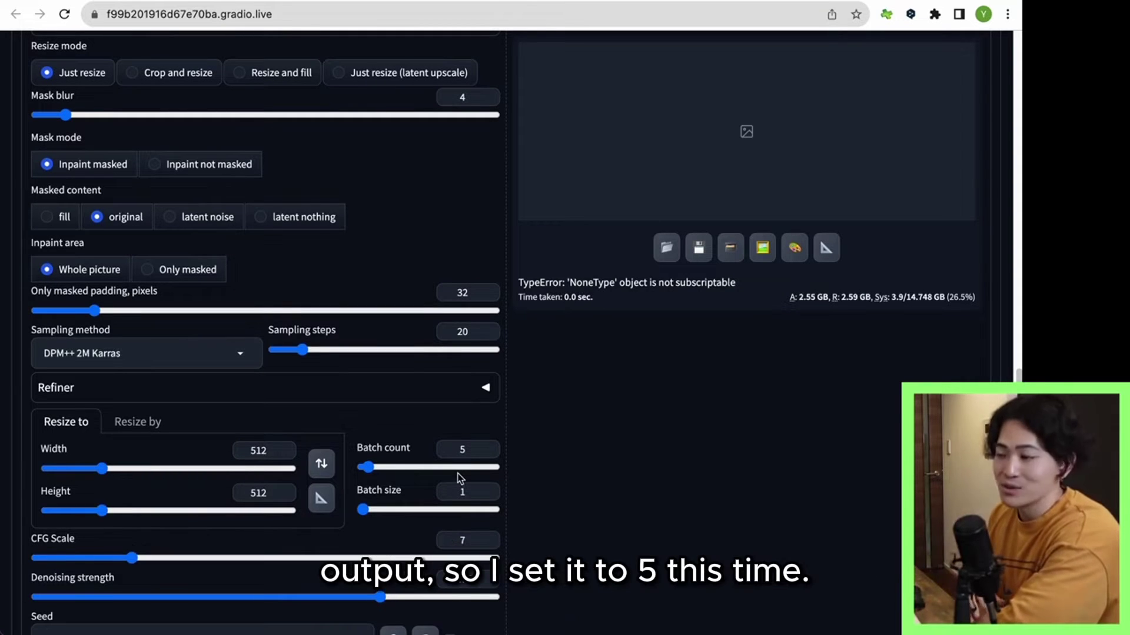
pyautogui.scroll(-1, 231, 453)
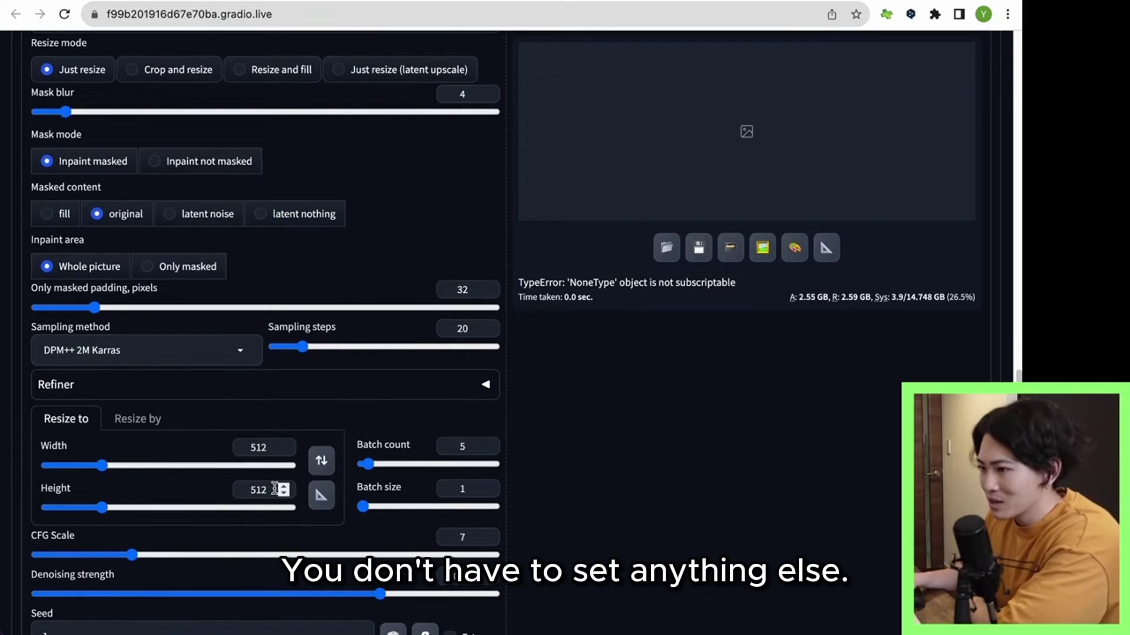
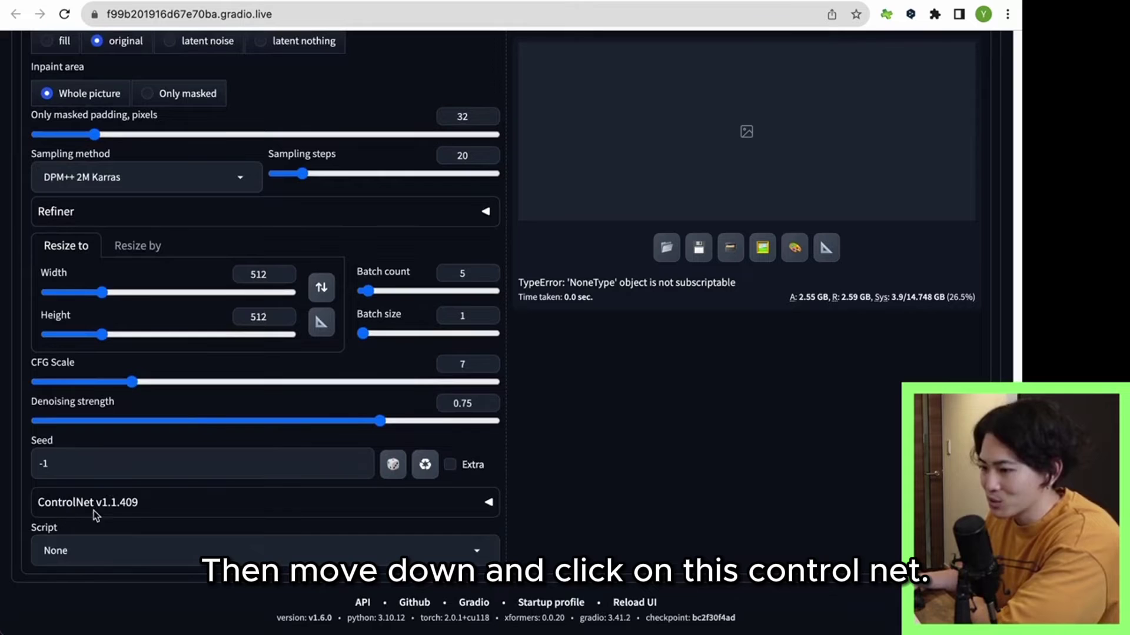
pyautogui.click(144, 516)
pyautogui.scroll(-2, 145, 516)
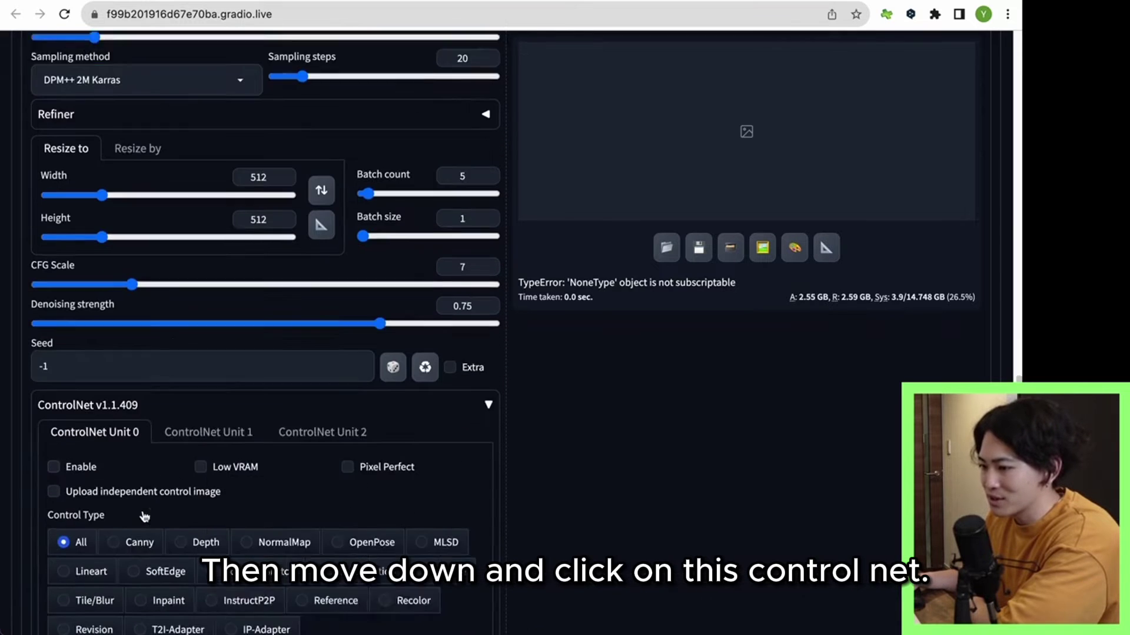
pyautogui.scroll(-2, 83, 404)
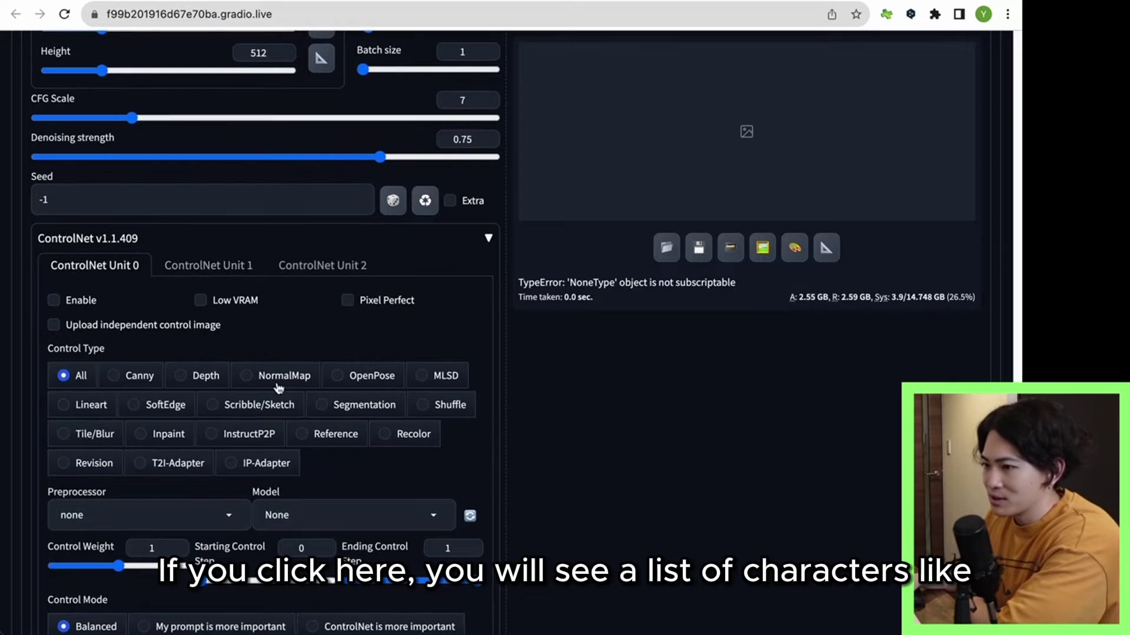
pyautogui.click(69, 303)
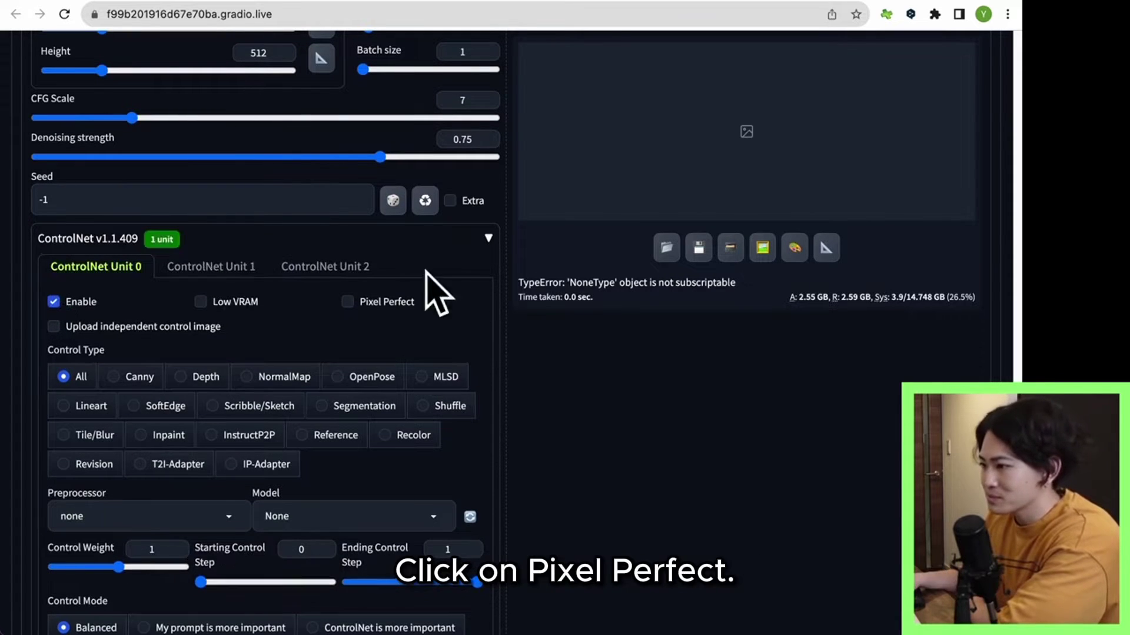
# Step: Enable Pixel Perfect and independent control image upload in ControlNet Unit 0, and load 童貞を殺すセーター.jpg as the reference image
pyautogui.click(384, 306)
pyautogui.scroll(-1, 146, 283)
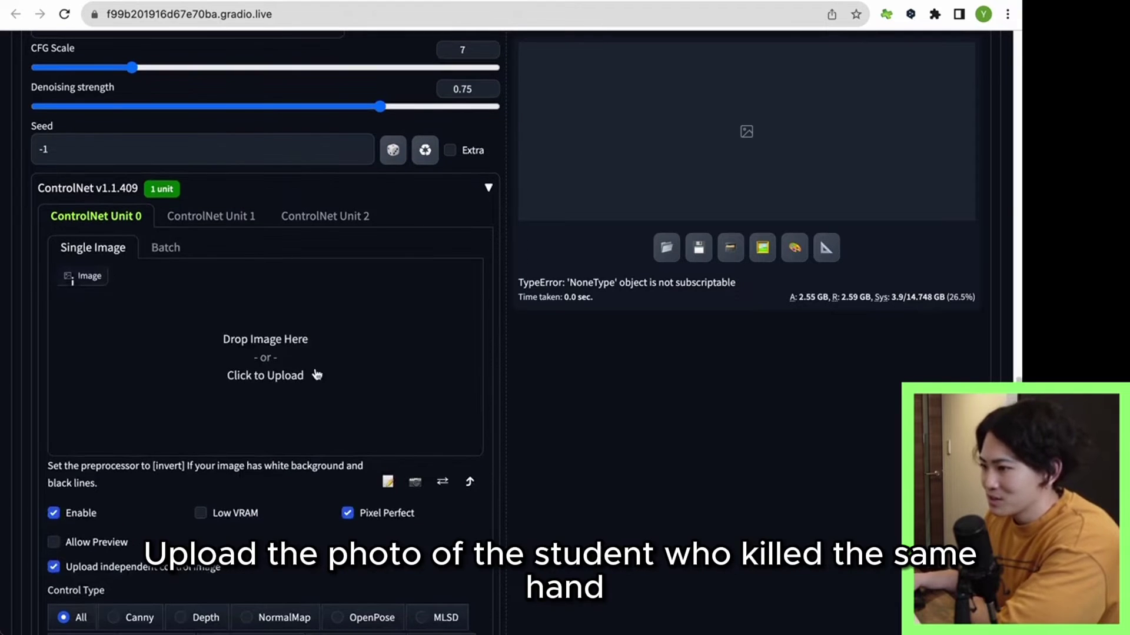
pyautogui.click(304, 341)
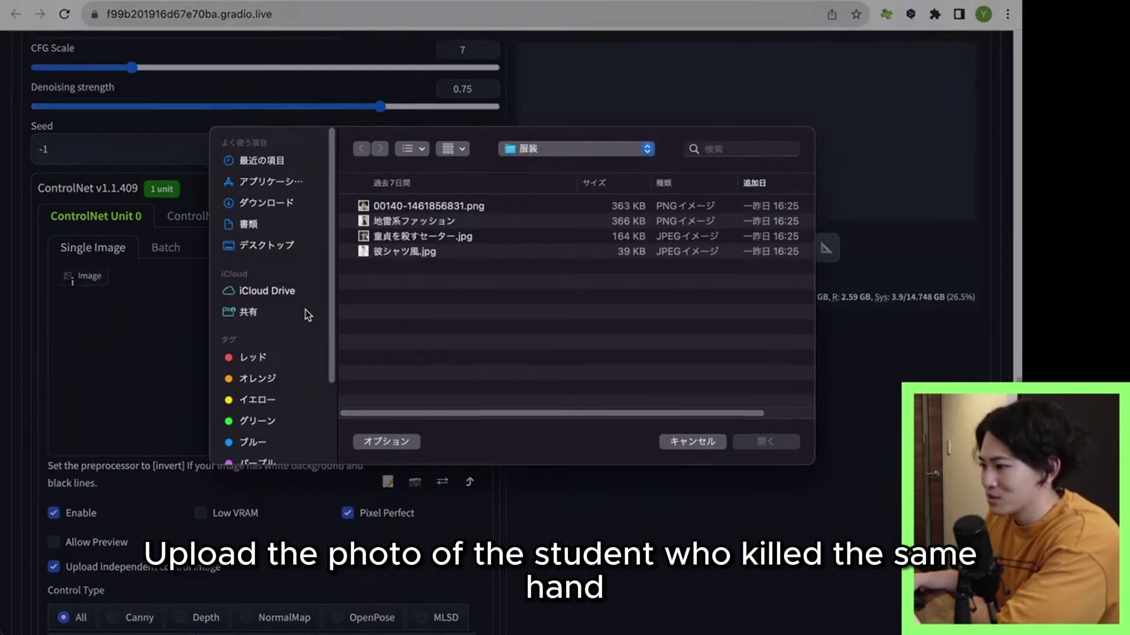
pyautogui.doubleClick(414, 243)
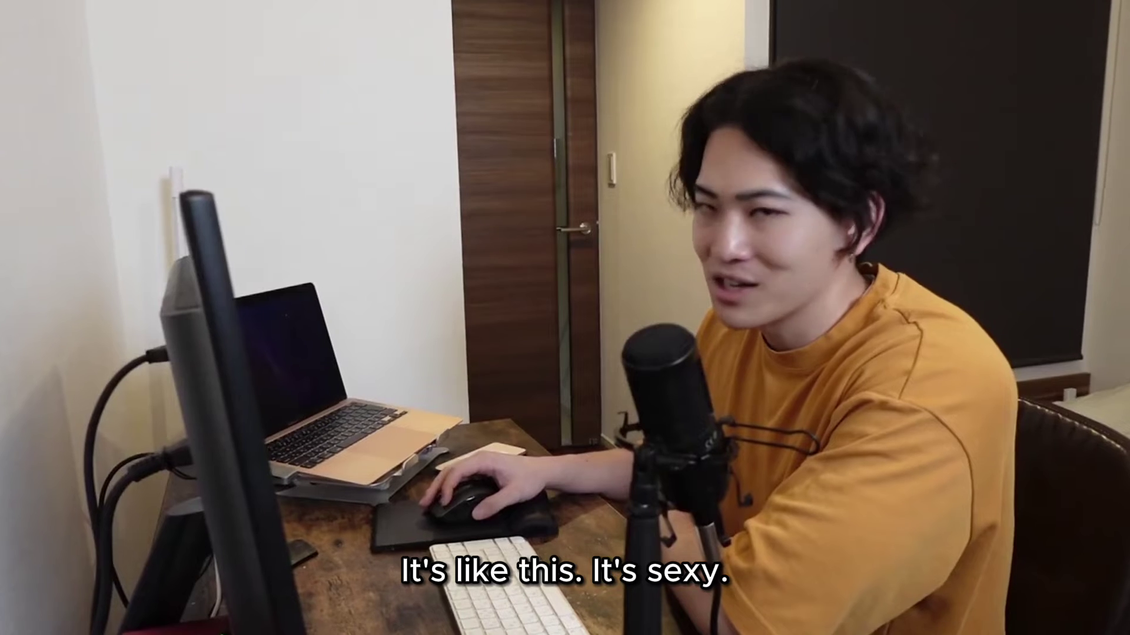
# Step: Set the ControlNet control type to IP-Adapter with the ip-adapter_clip_sd15 preprocessor
pyautogui.scroll(-5, 207, 375)
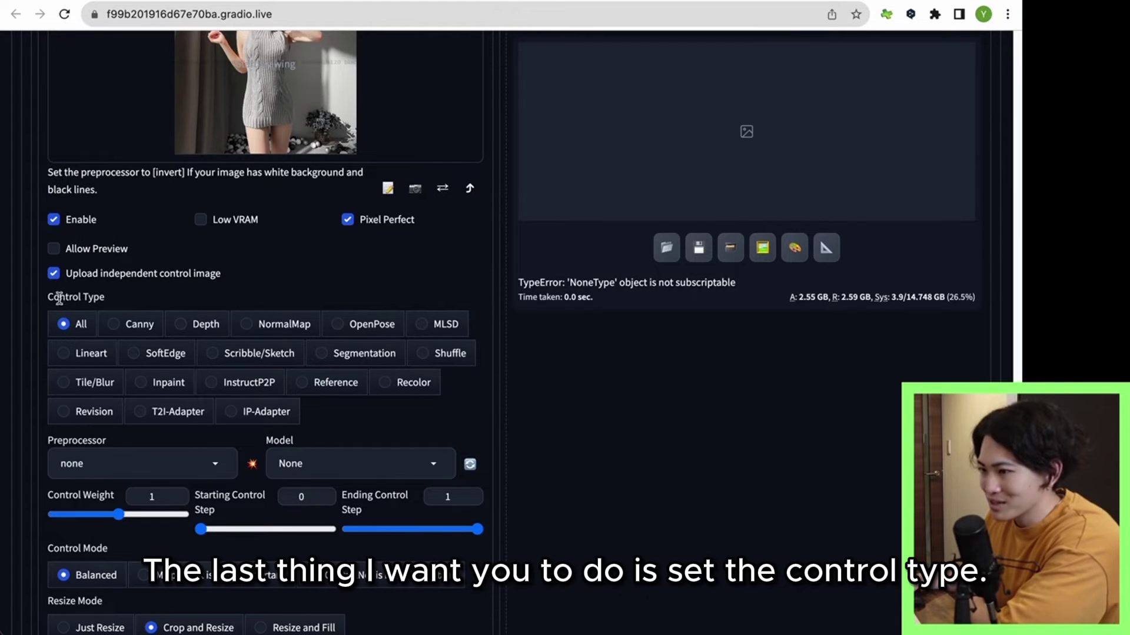
pyautogui.doubleClick(59, 297)
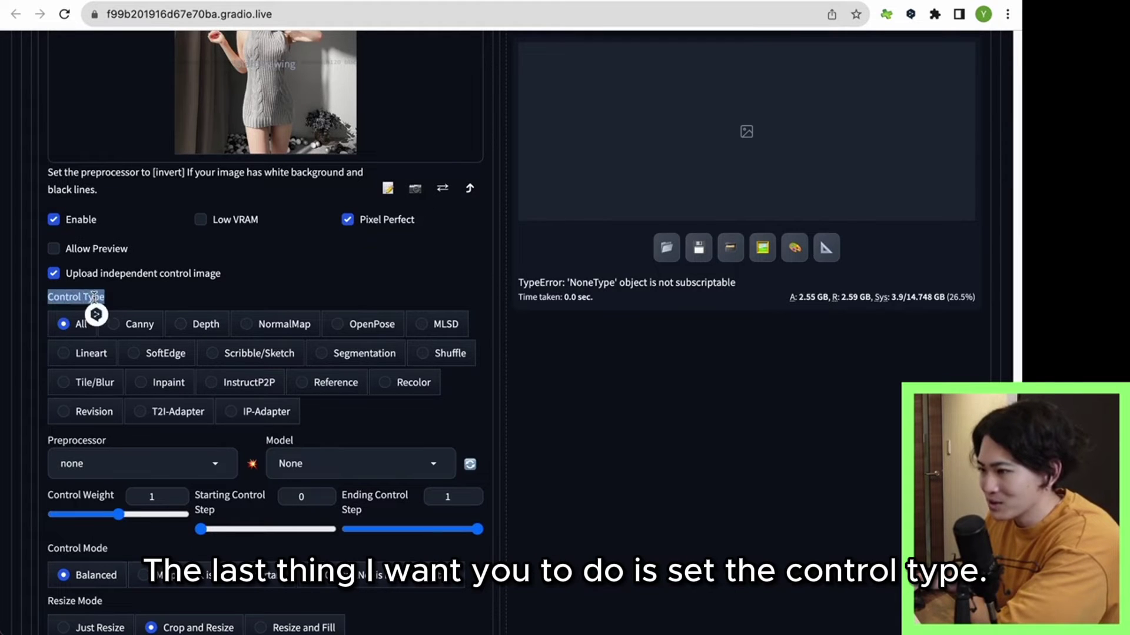
pyautogui.click(247, 420)
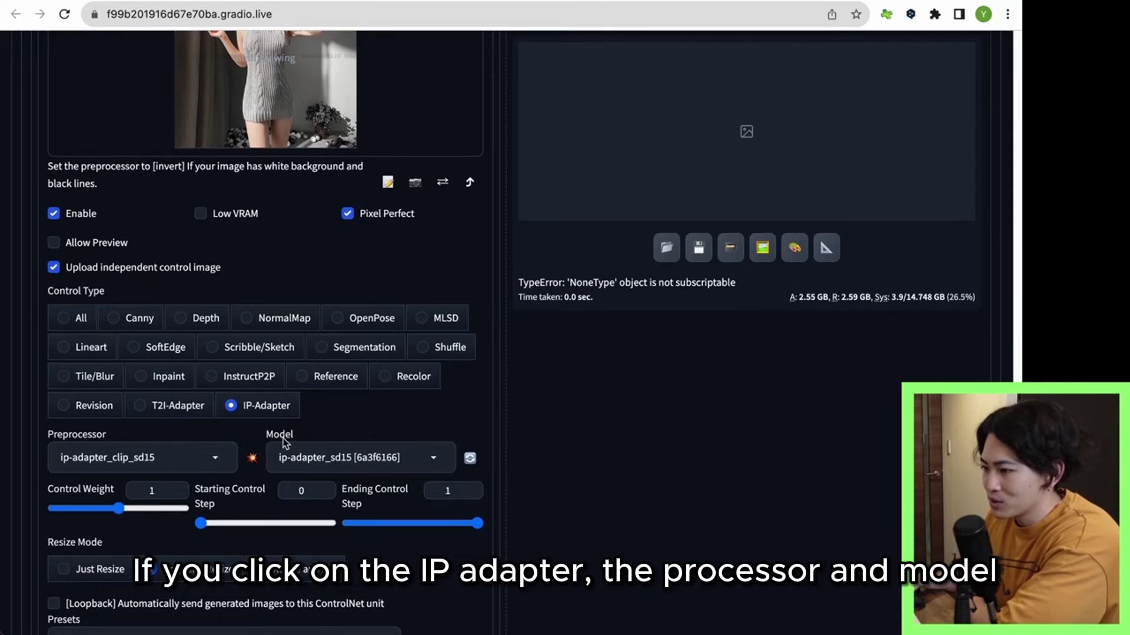
pyautogui.scroll(-1, 198, 467)
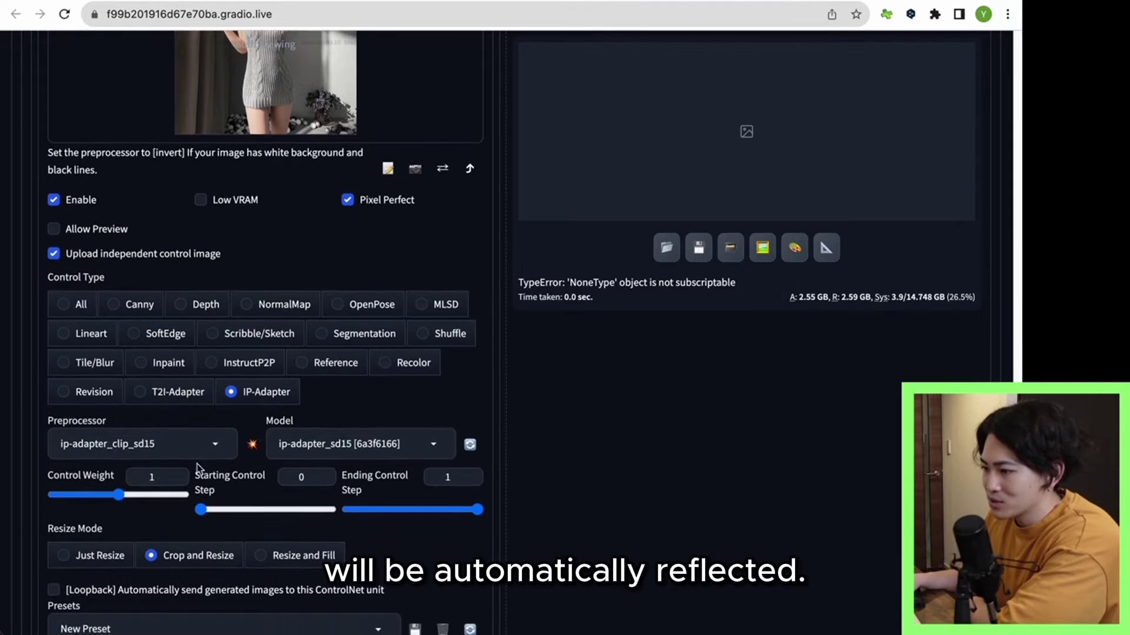
pyautogui.click(158, 453)
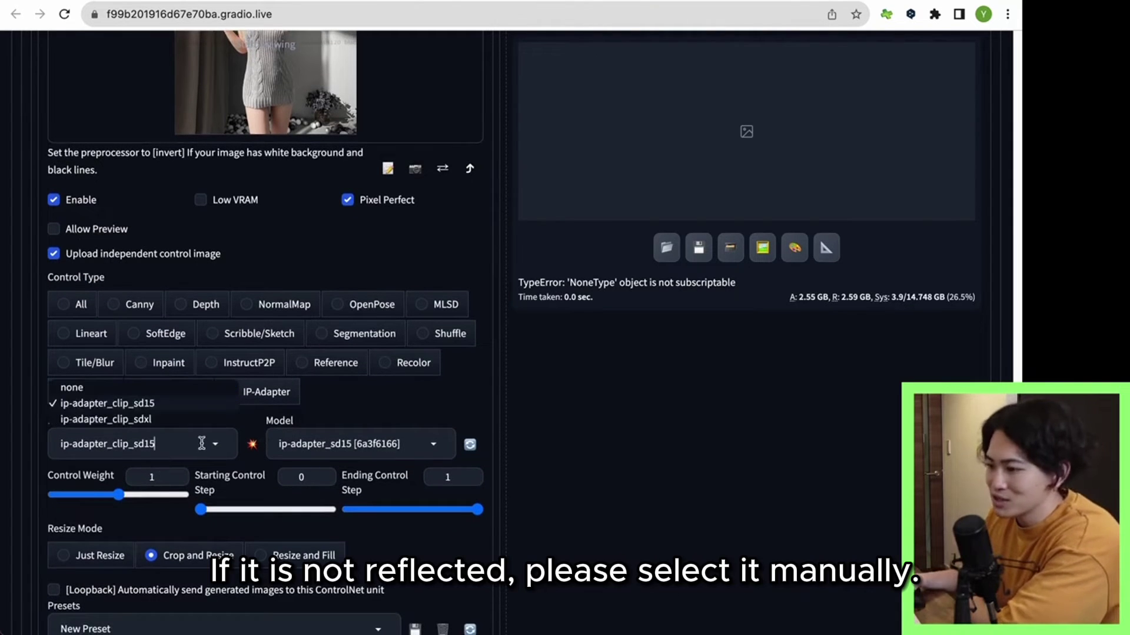
pyautogui.click(139, 406)
pyautogui.scroll(-3, 330, 377)
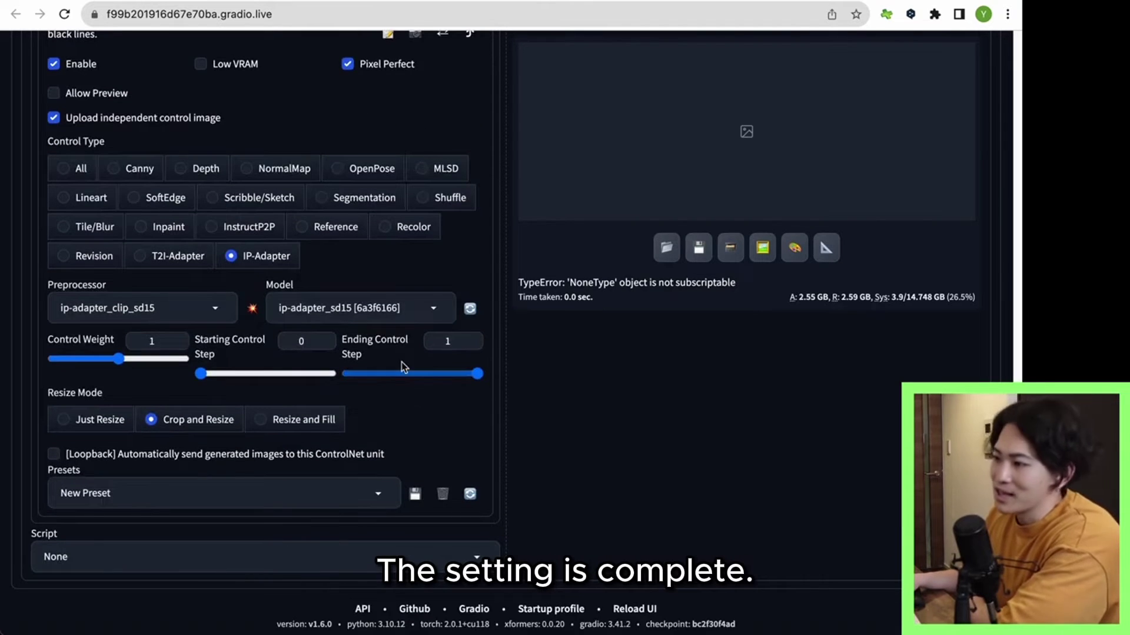
# Step: Generate the batch of inpainted images using the sweater photo as the clothing reference
pyautogui.scroll(20, 591, 330)
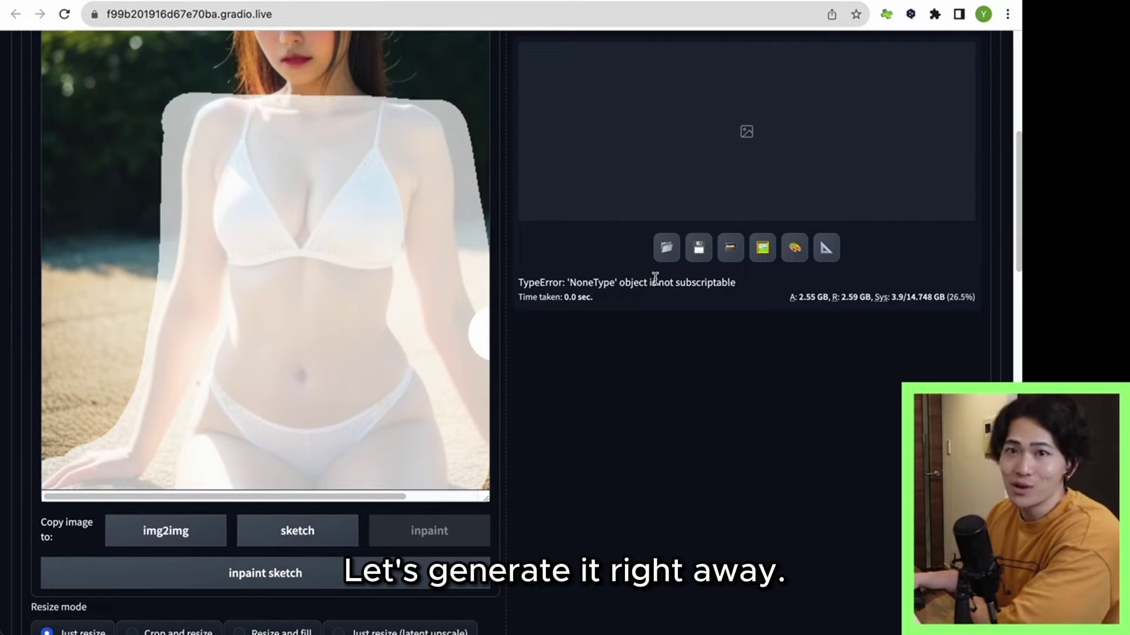
pyautogui.scroll(7, 655, 278)
pyautogui.click(846, 165)
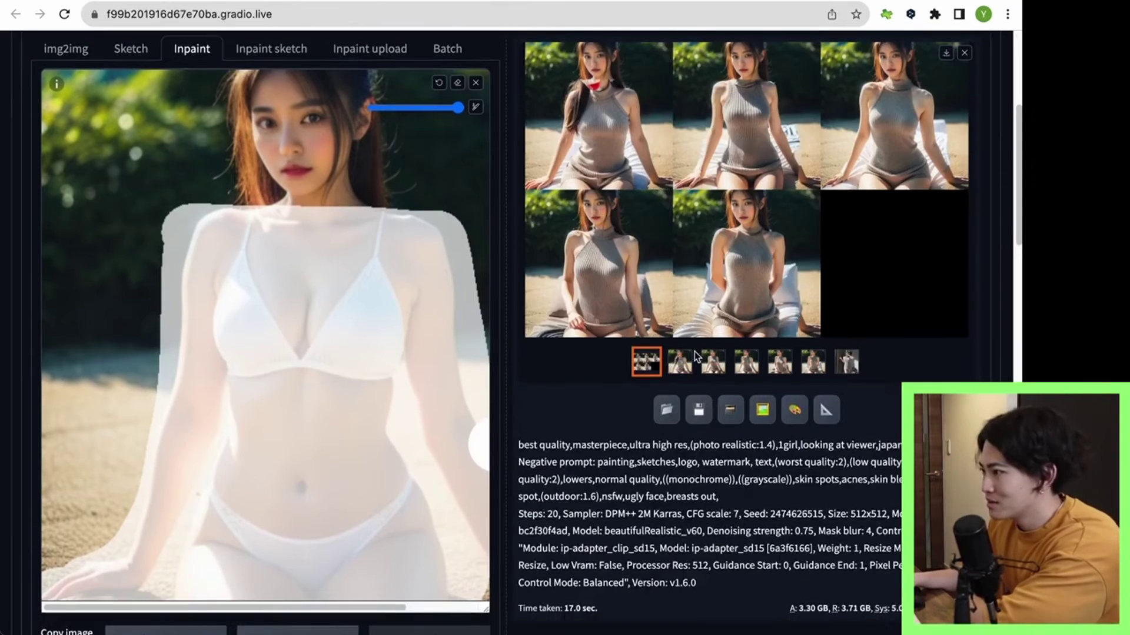
# Step: Examine the generated sweater images and compare one with the reference sweater photo in the output gallery
pyautogui.scroll(1, 775, 297)
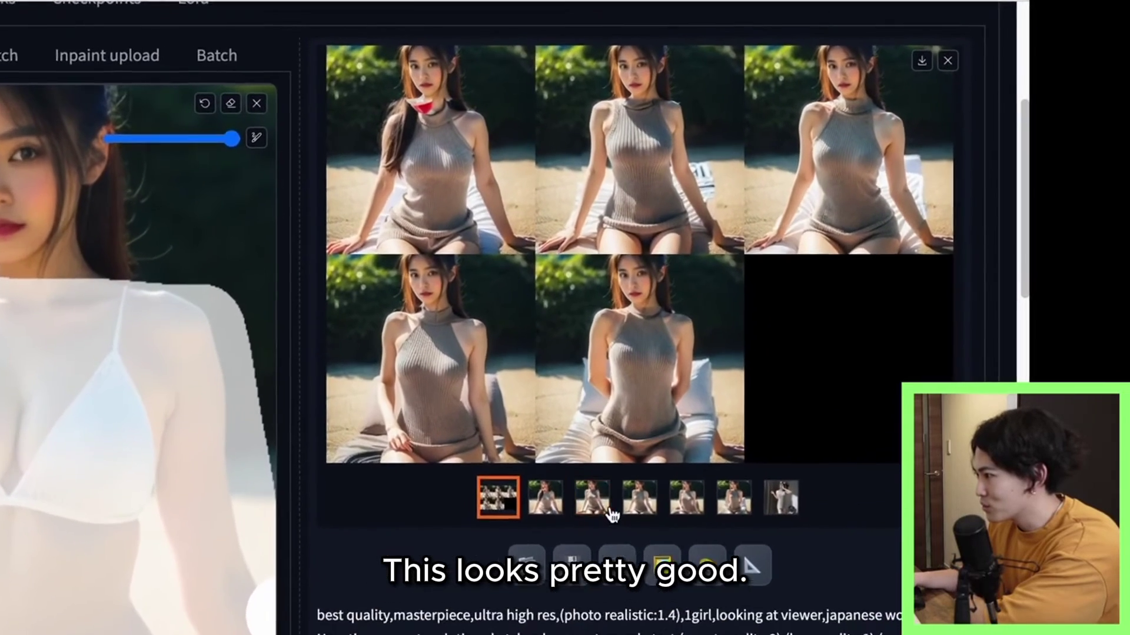
pyautogui.click(597, 312)
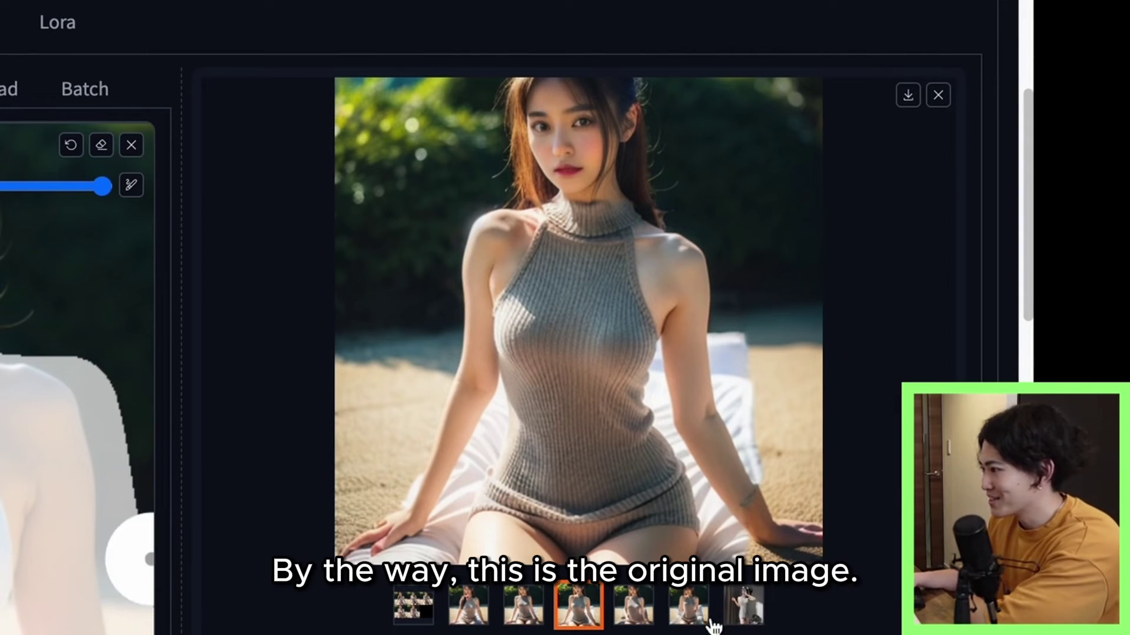
pyautogui.click(739, 615)
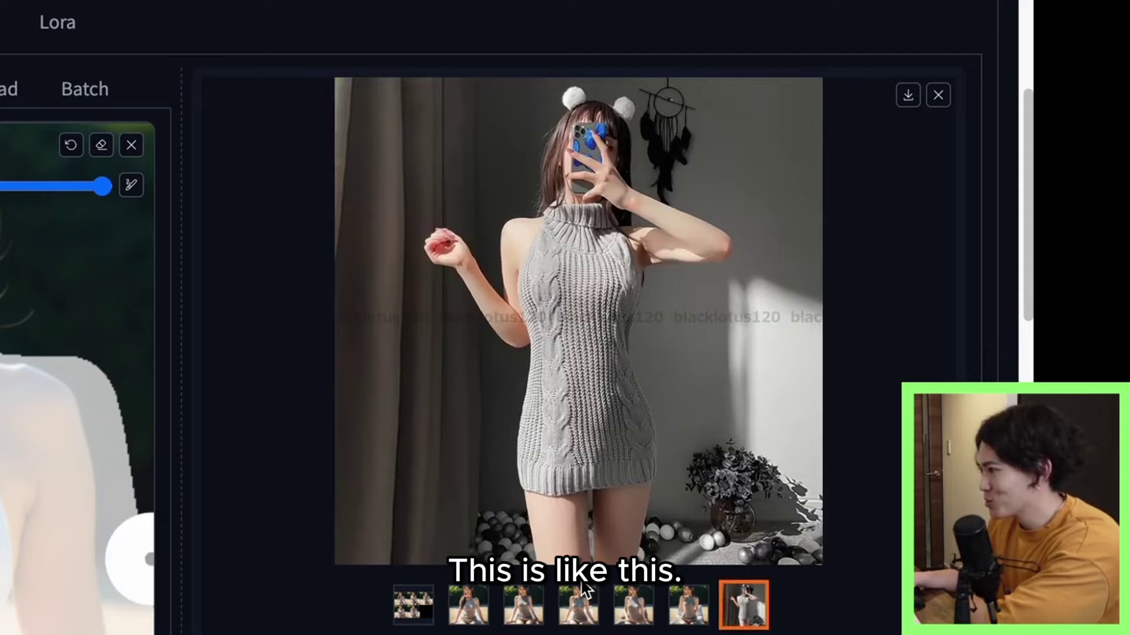
pyautogui.click(579, 606)
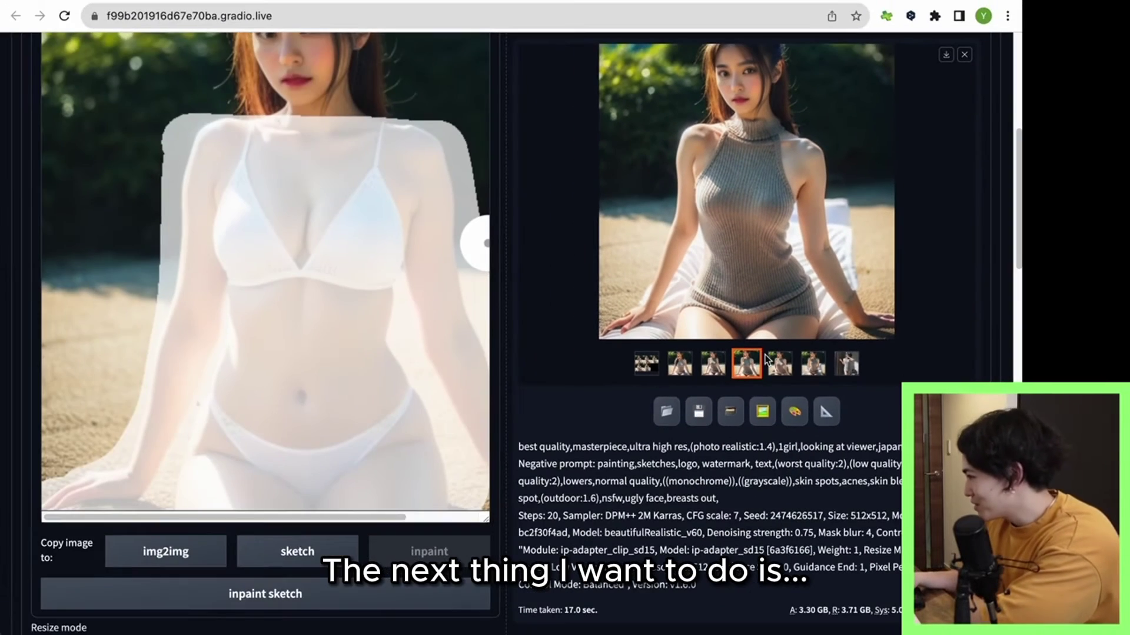
# Step: Replace the sweater reference in ControlNet Unit 0 with the image 彼シャツ風.jpg
pyautogui.scroll(-5, 571, 387)
pyautogui.scroll(-15, 571, 387)
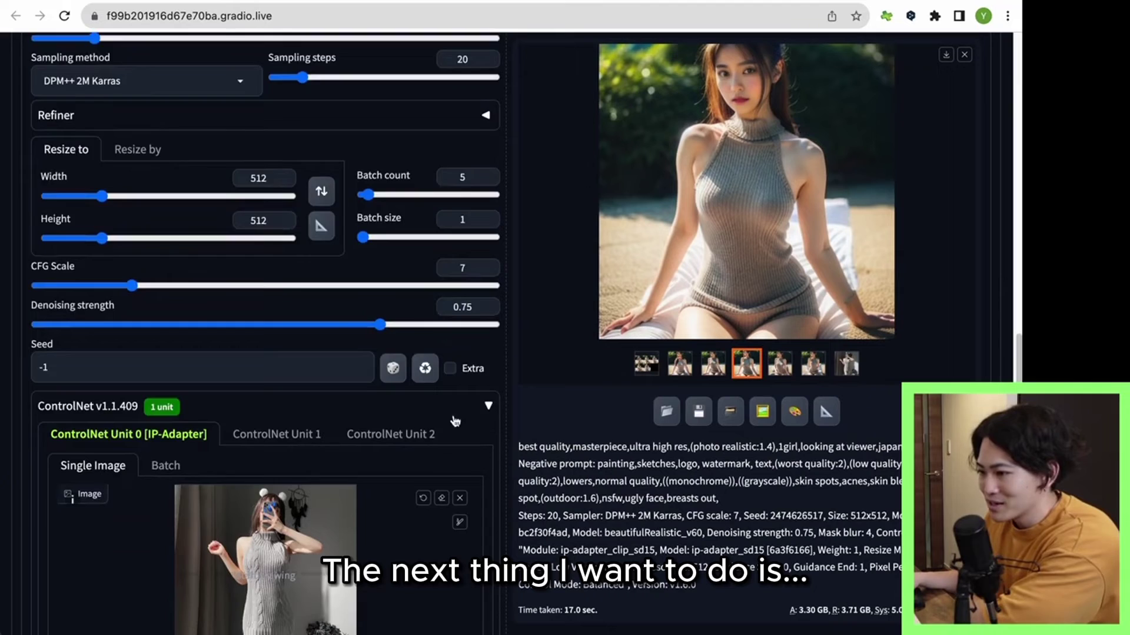
pyautogui.click(456, 172)
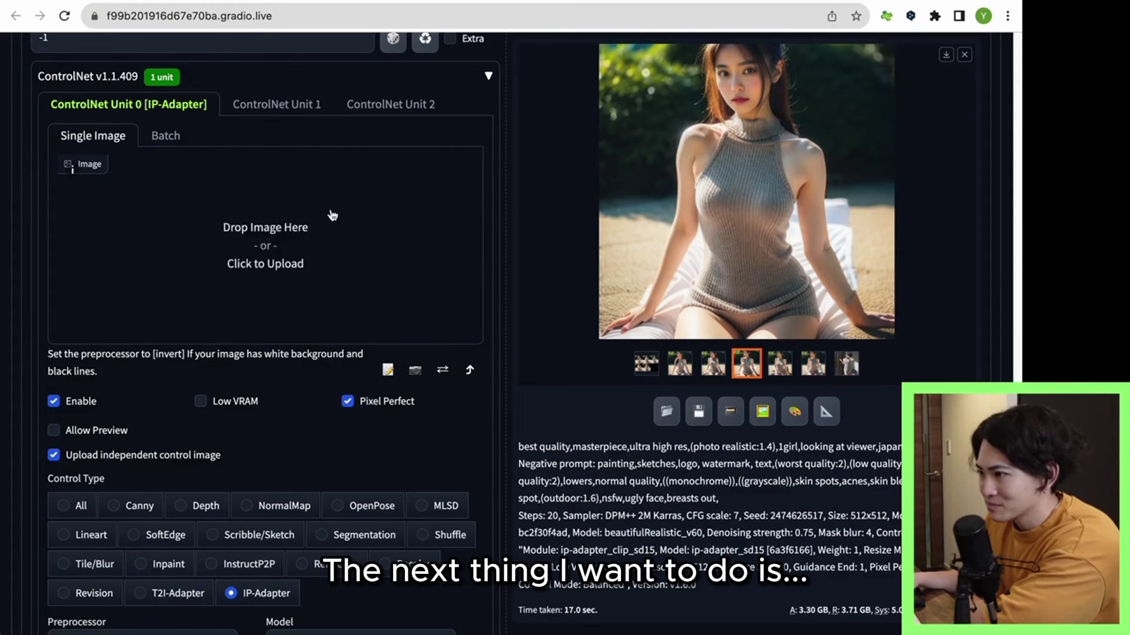
pyautogui.click(298, 224)
pyautogui.doubleClick(403, 258)
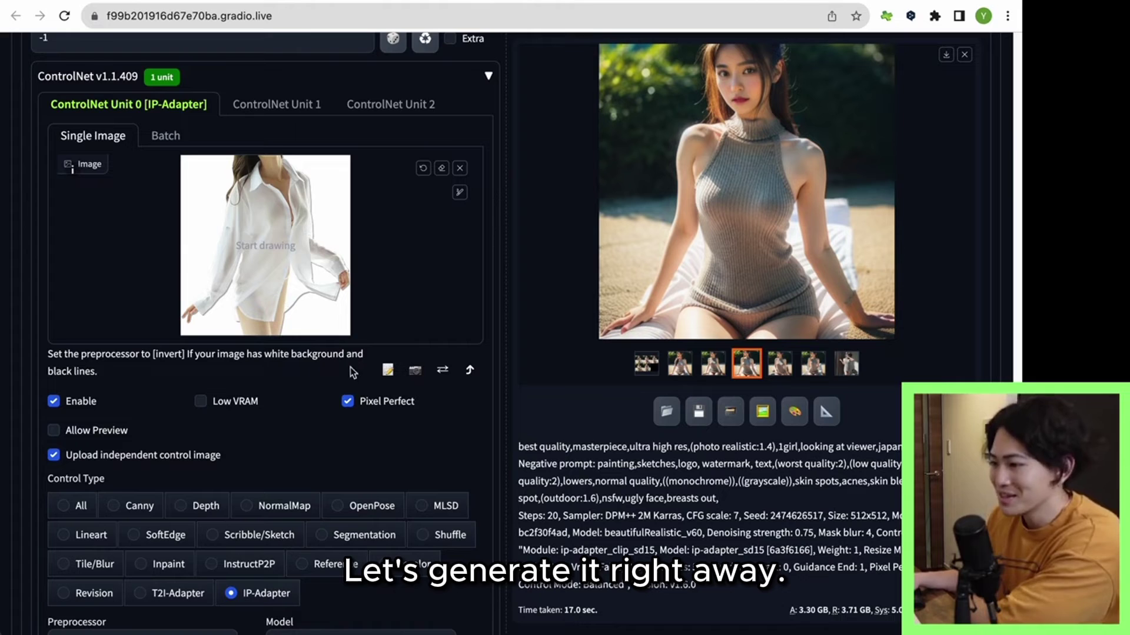
# Step: Generate a new batch of inpainted images with the white shirt photo as the clothing reference
pyautogui.scroll(-1, 350, 367)
pyautogui.scroll(15, 527, 320)
pyautogui.scroll(10, 599, 314)
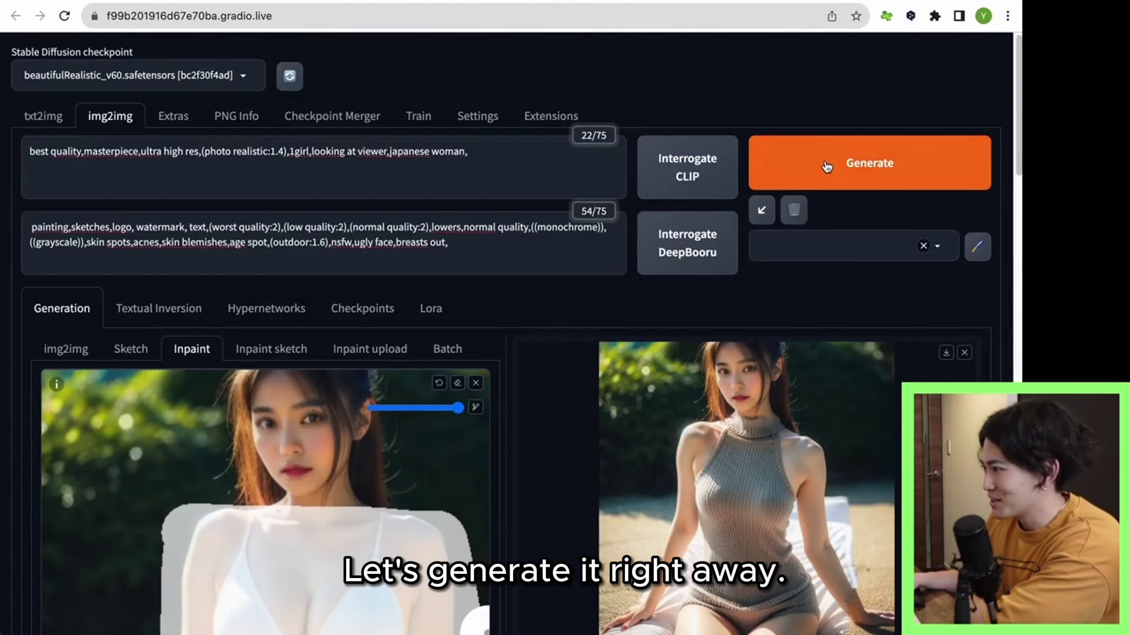
pyautogui.click(828, 167)
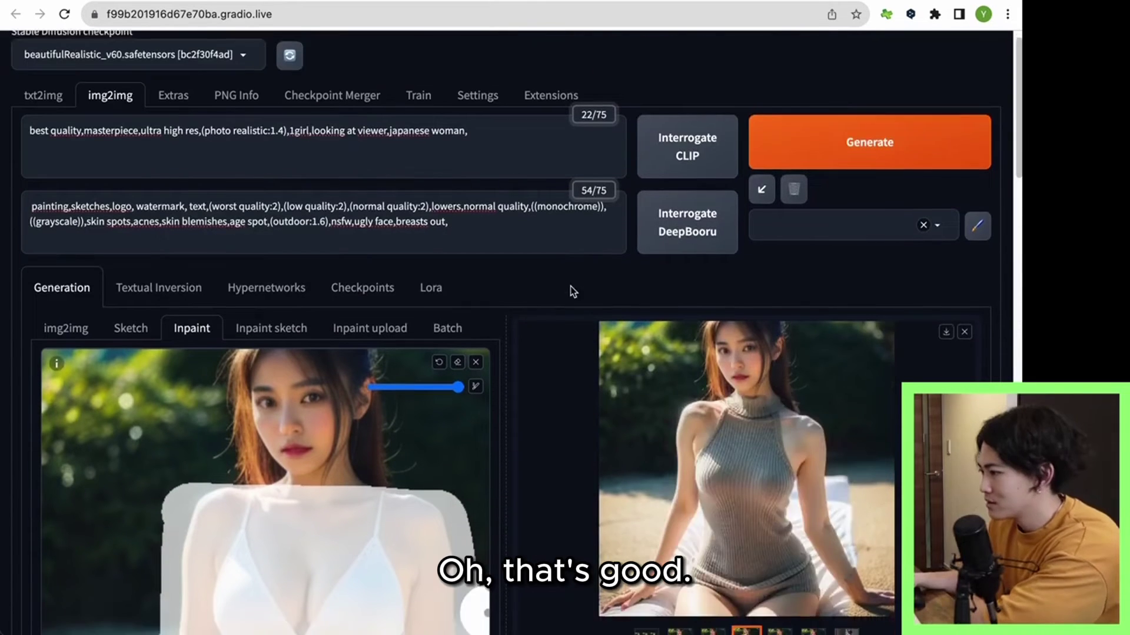
# Step: Review the individual white shirt results in the output gallery
pyautogui.scroll(-1, 570, 286)
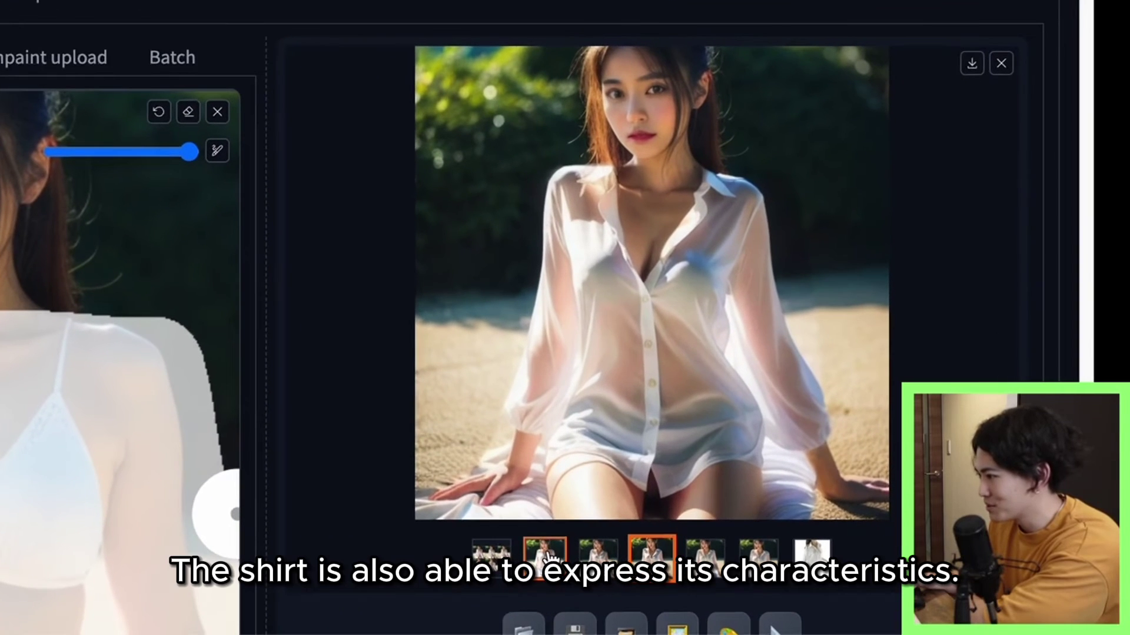
pyautogui.click(680, 590)
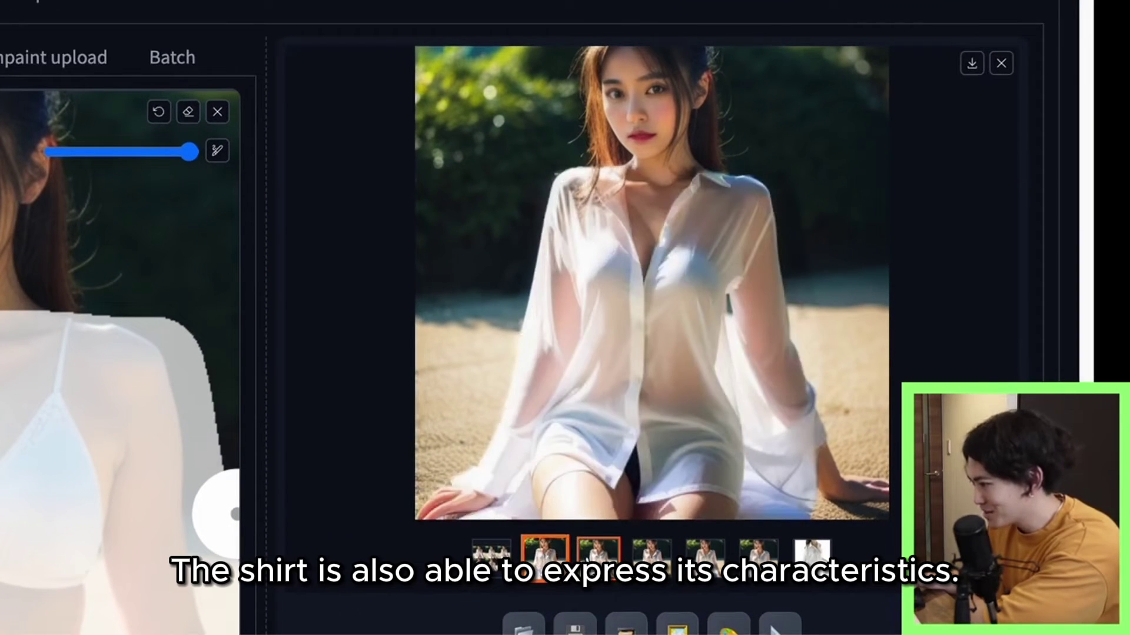
pyautogui.click(591, 553)
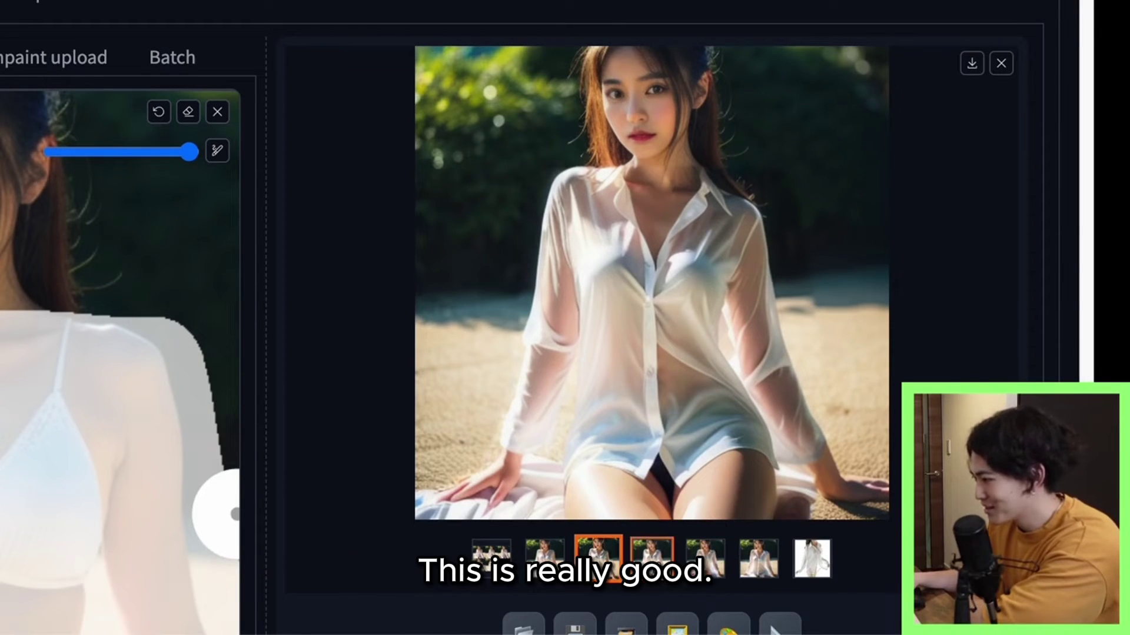
pyautogui.click(654, 559)
pyautogui.click(707, 568)
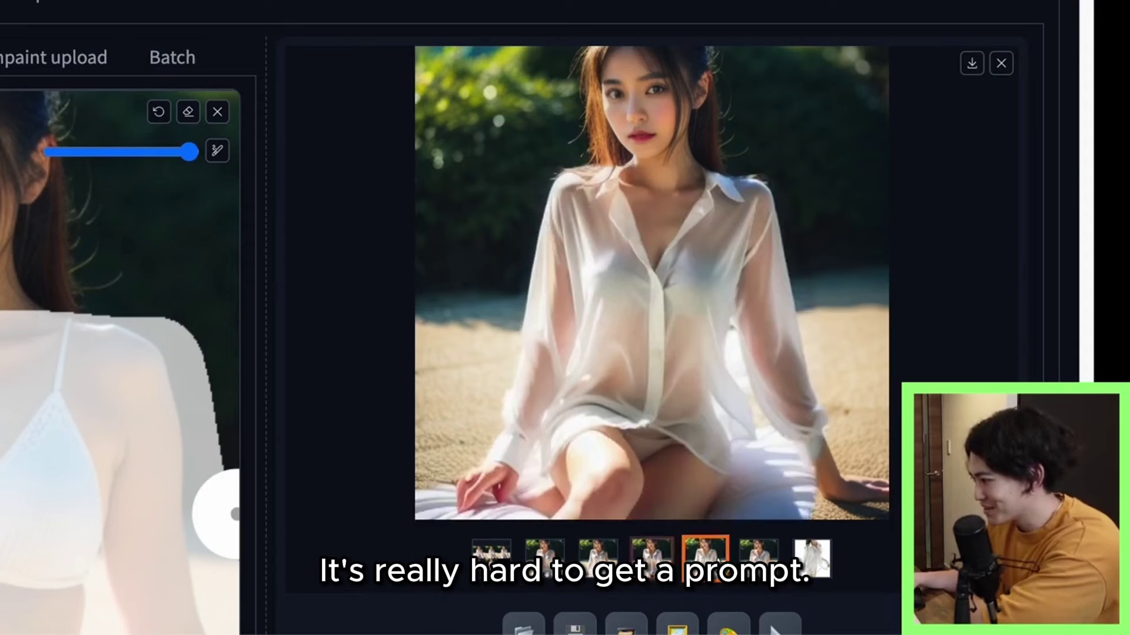
pyautogui.click(656, 349)
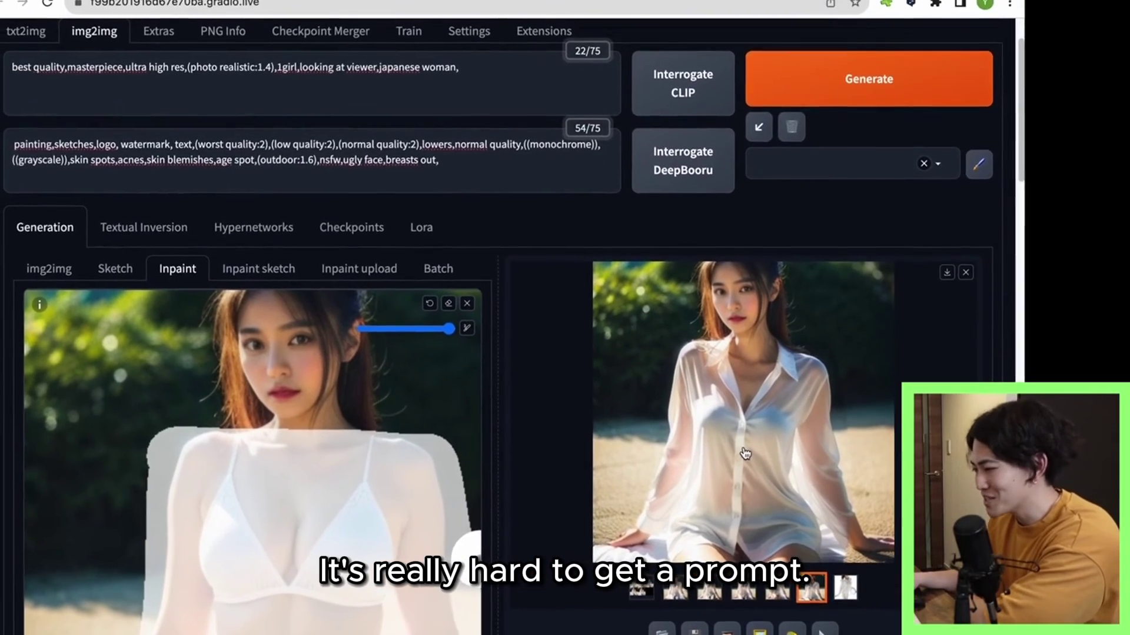
pyautogui.click(670, 586)
# Step: Replace the white shirt reference in ControlNet Unit 0 with the 地雷系ファッション image
pyautogui.scroll(-4, 519, 350)
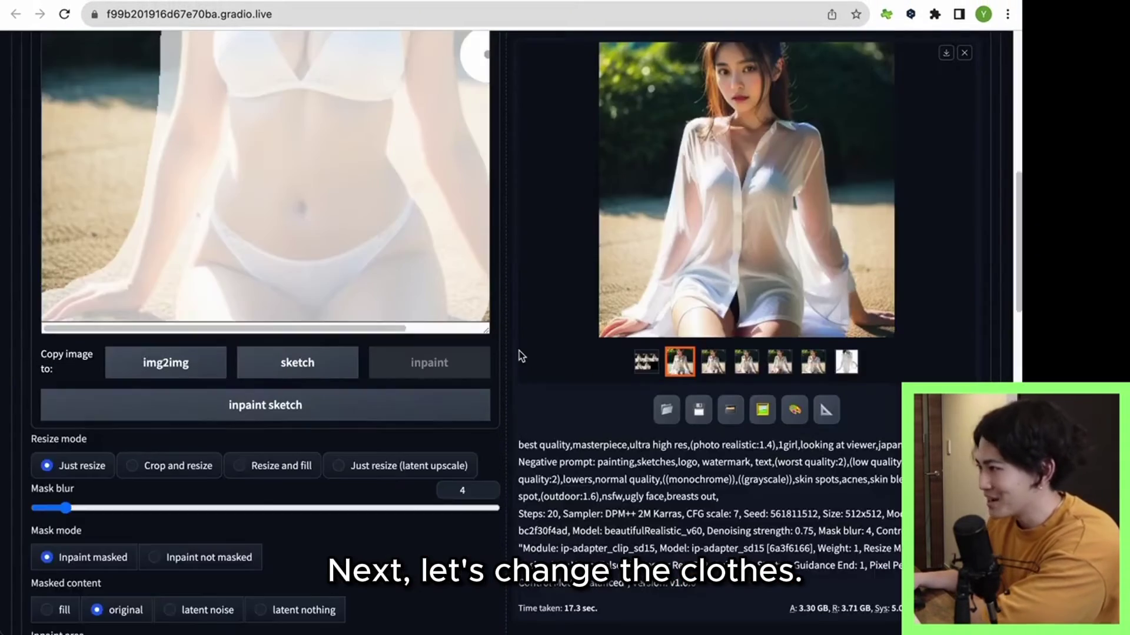
pyautogui.scroll(-13, 519, 350)
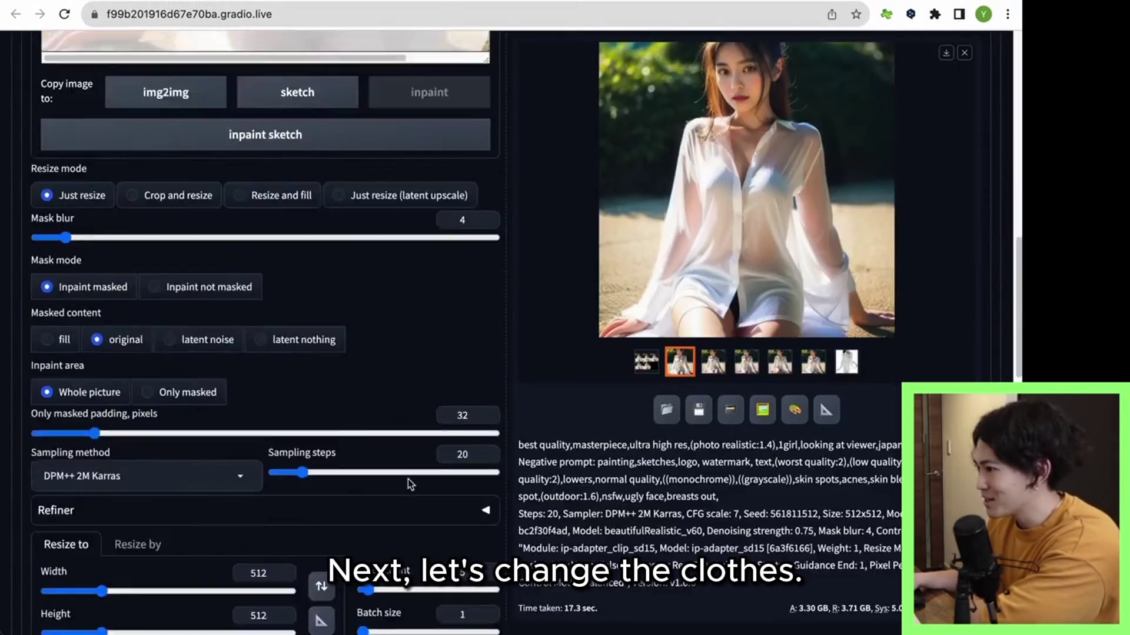
pyautogui.click(441, 351)
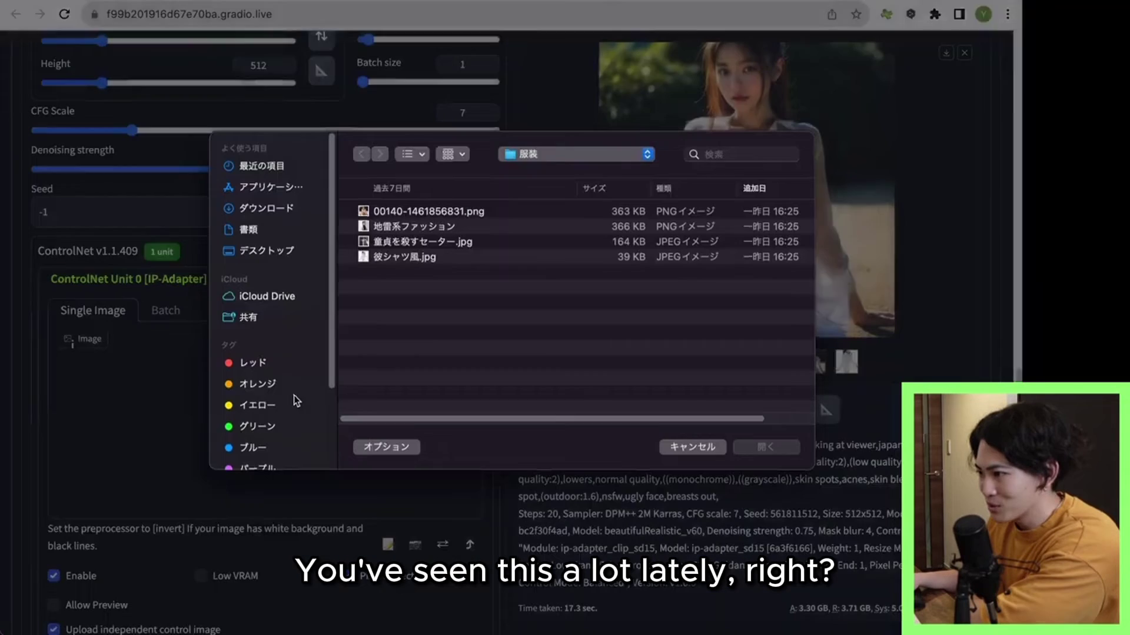
pyautogui.doubleClick(427, 228)
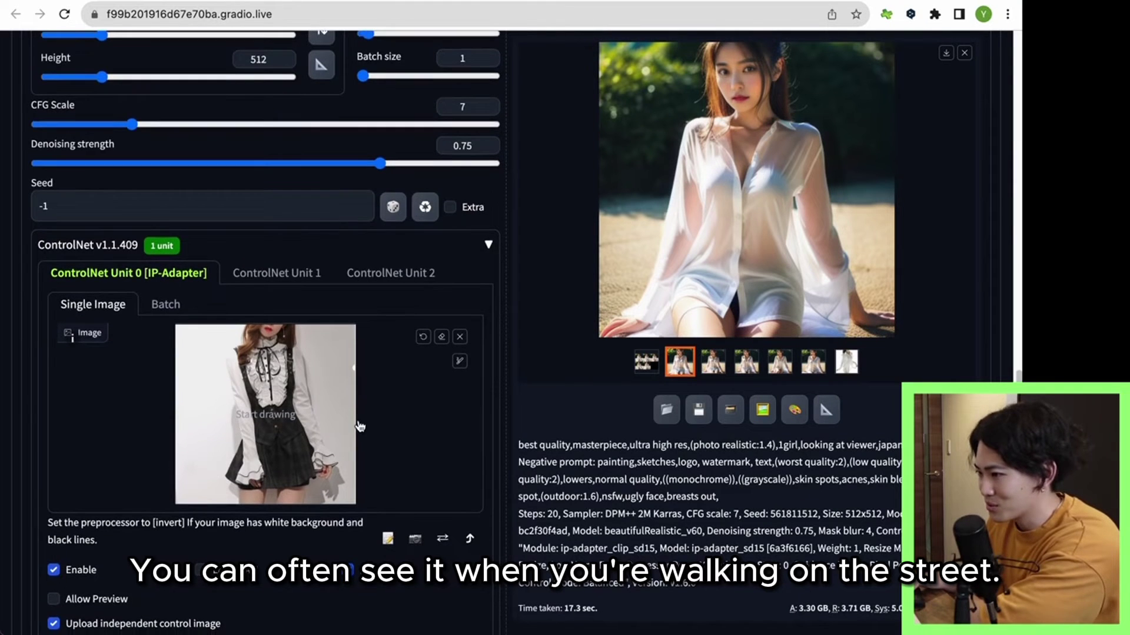
# Step: Generate another batch of inpainted images using the blouse and dark skirt photo as the clothing reference
pyautogui.scroll(-4, 680, 275)
pyautogui.scroll(10, 795, 251)
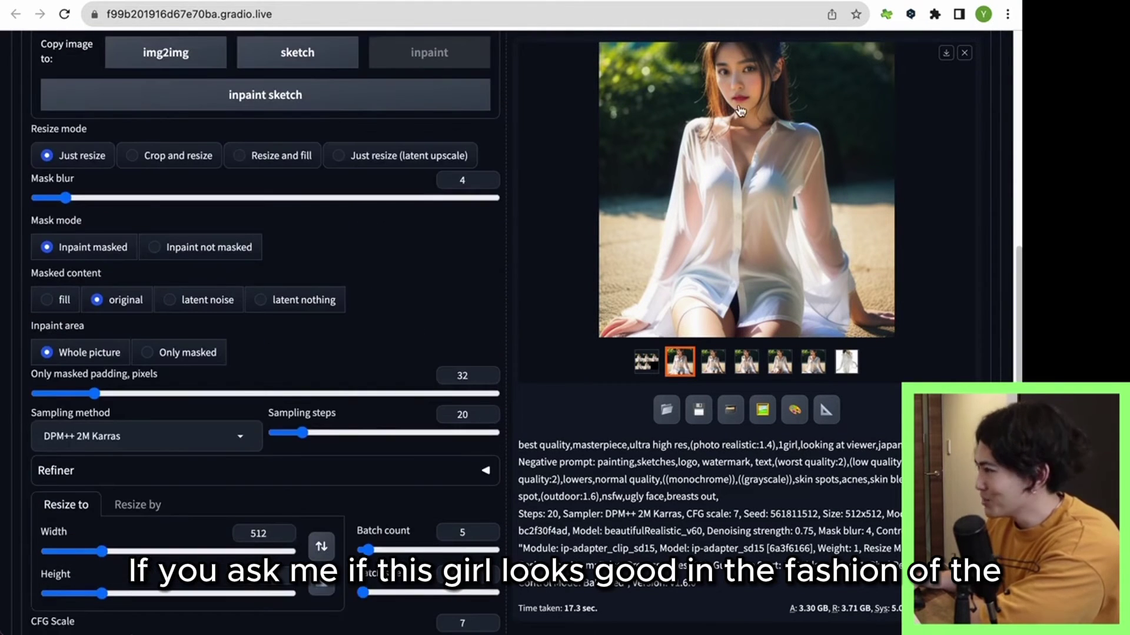
pyautogui.scroll(10, 542, 247)
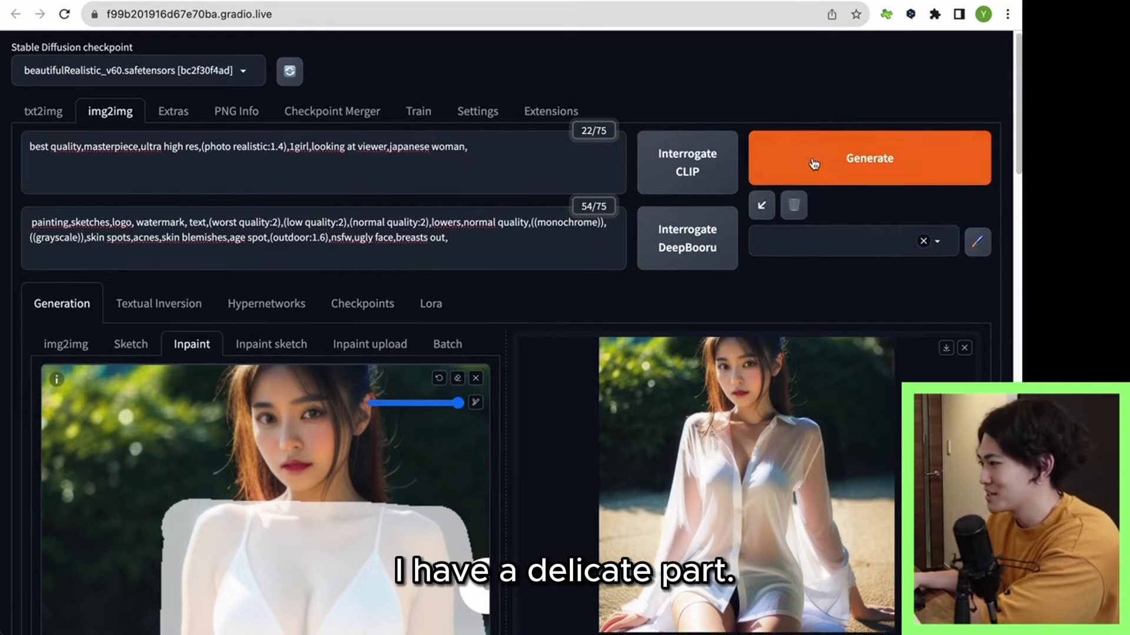
pyautogui.click(813, 164)
# Step: Examine the blouse and skirt results one by one, checking how the collar fits around the neck
pyautogui.scroll(-2, 479, 231)
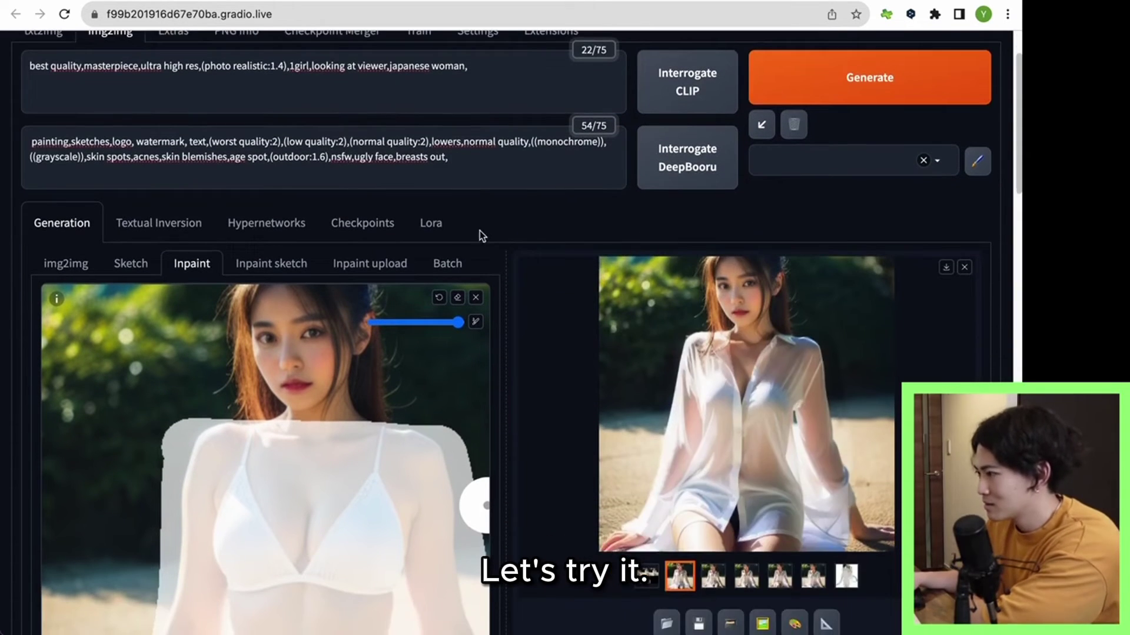
pyautogui.click(794, 577)
pyautogui.click(812, 577)
pyautogui.click(781, 583)
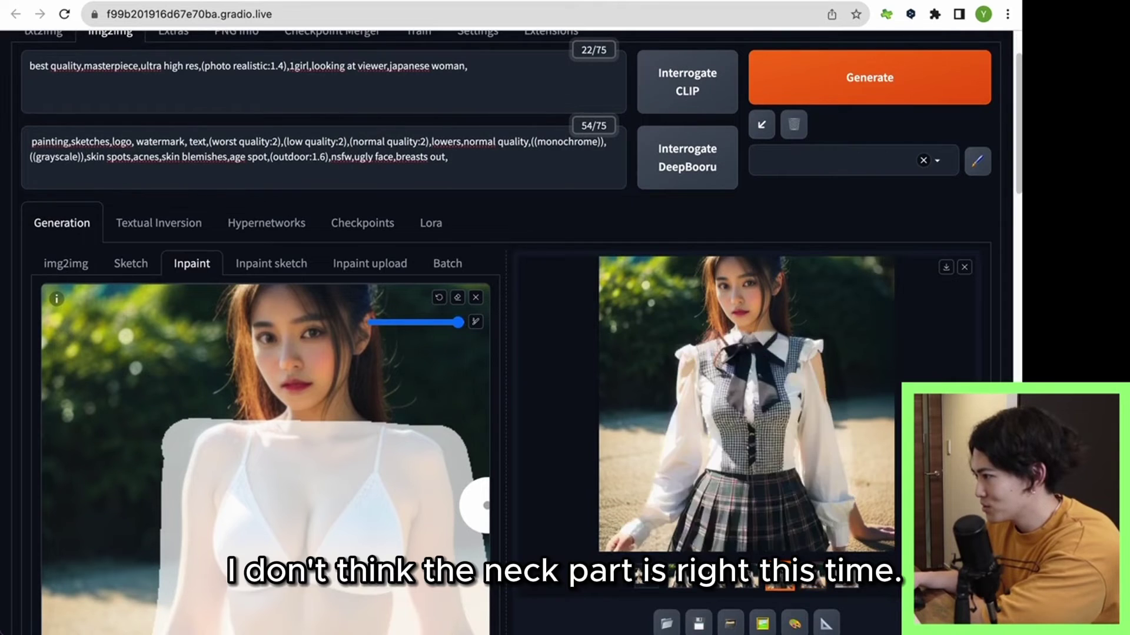
pyautogui.click(746, 582)
pyautogui.click(713, 584)
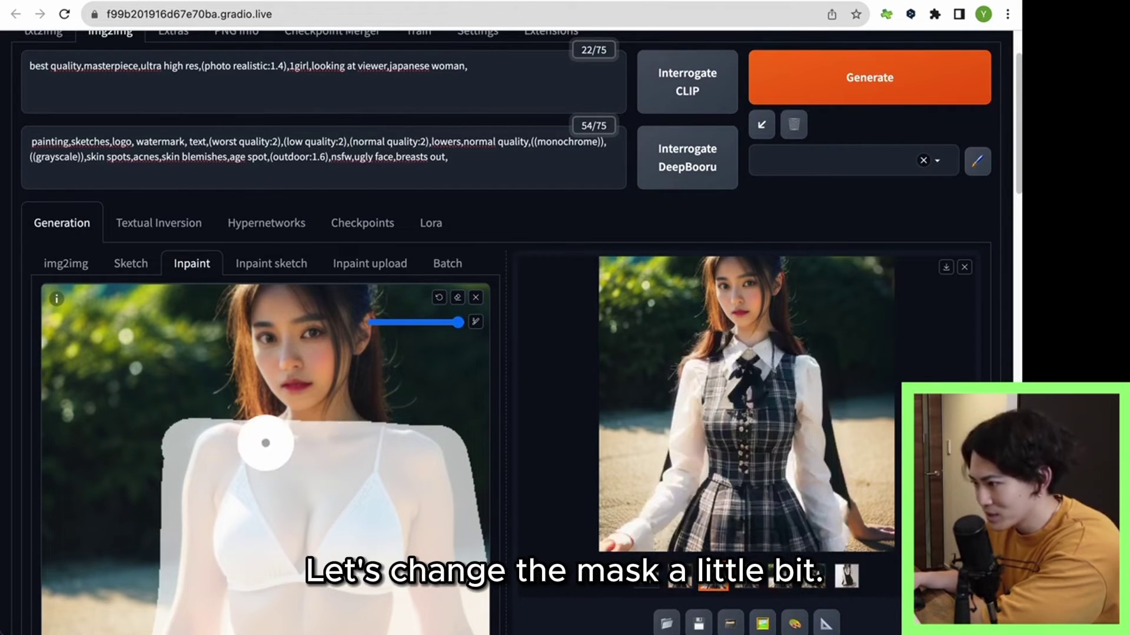
# Step: Extend the clothing mask up over the neck with a smaller brush and regenerate the outfit images
pyautogui.moveTo(458, 322); pyautogui.dragTo(417, 322)
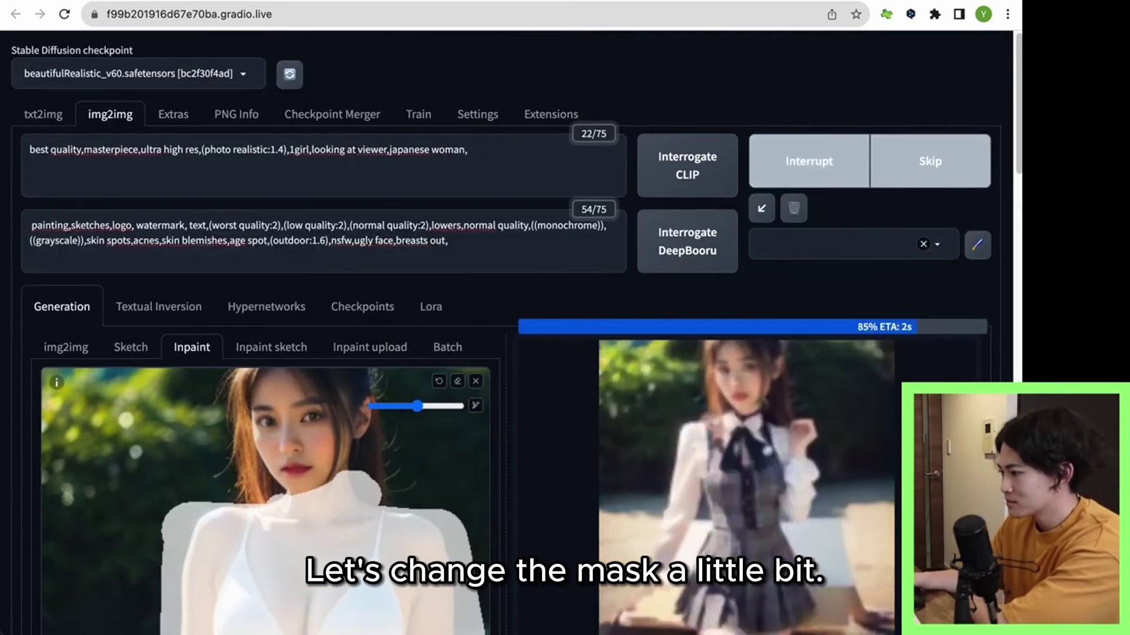
pyautogui.scroll(-2, 540, 433)
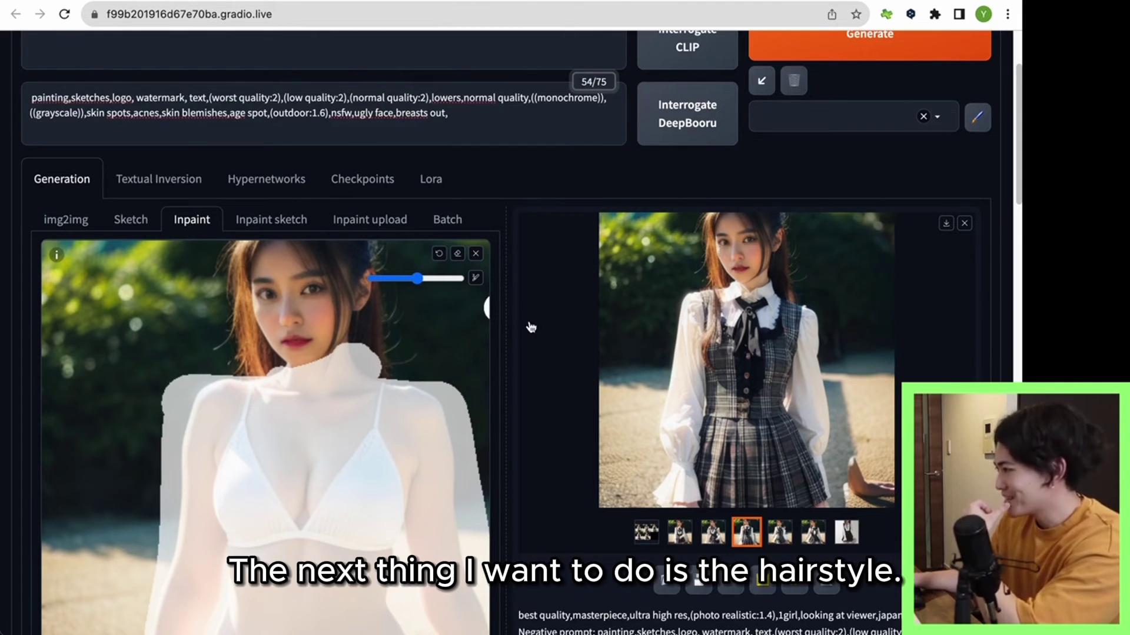
# Step: Replace the inpaint source image with the PNG portrait of the short-haired woman from the 髪型 folder
pyautogui.scroll(-3, 541, 328)
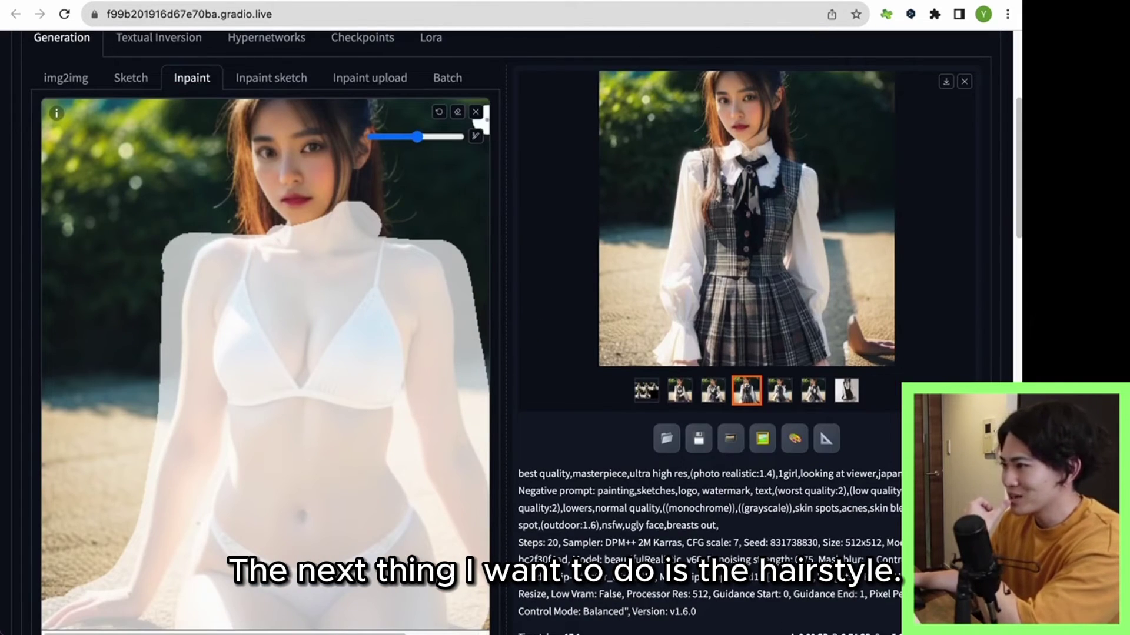
pyautogui.click(476, 112)
pyautogui.click(310, 272)
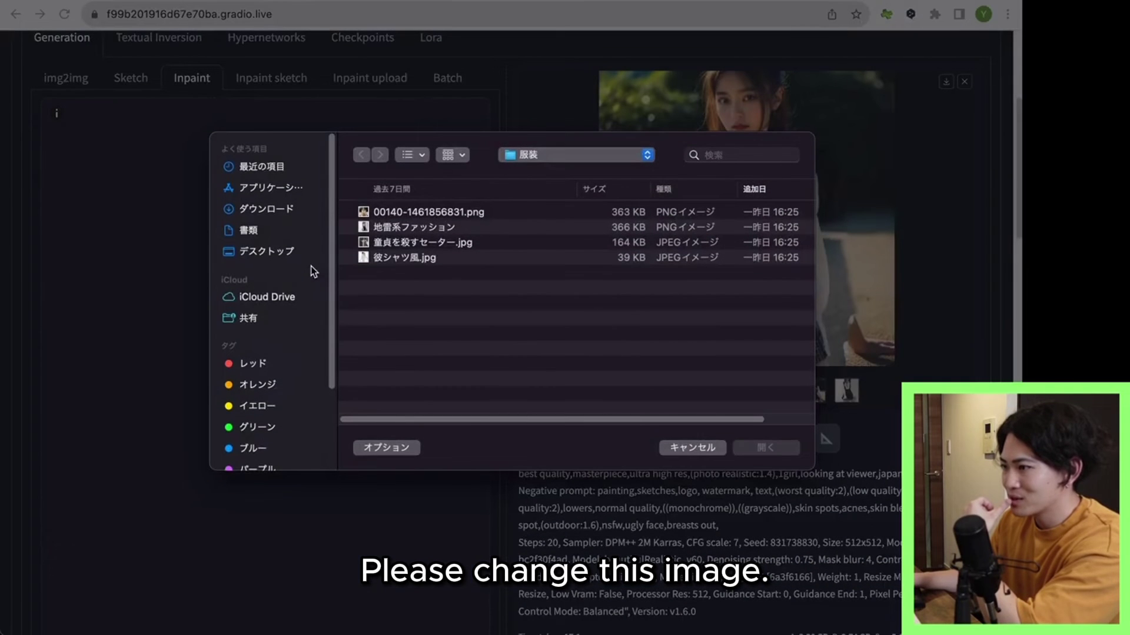
pyautogui.click(565, 155)
pyautogui.click(530, 329)
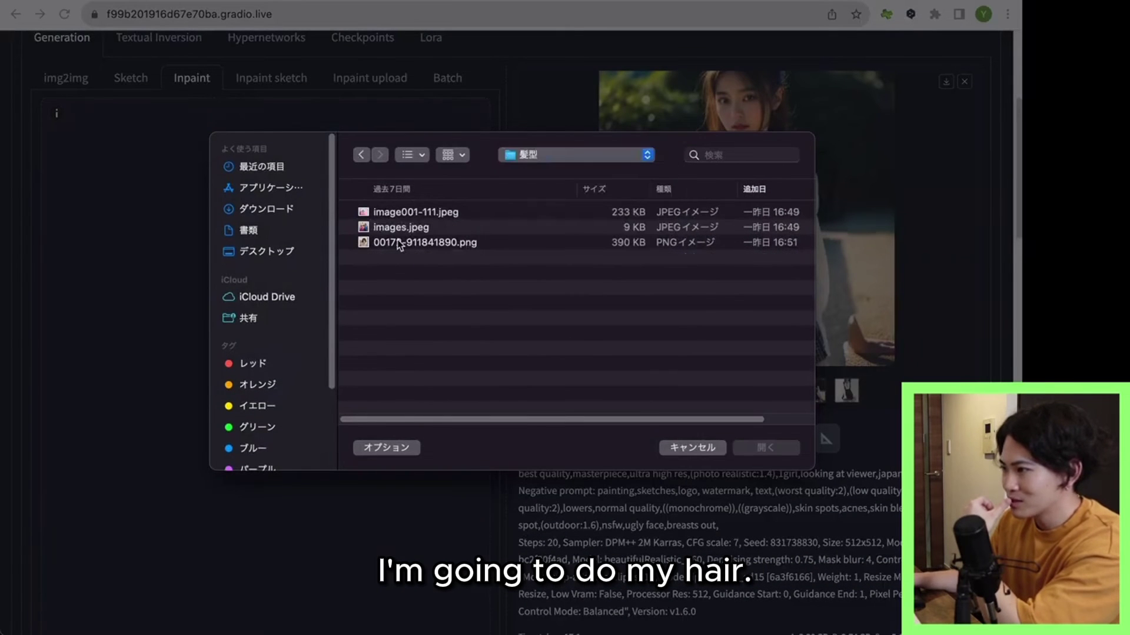
pyautogui.doubleClick(399, 243)
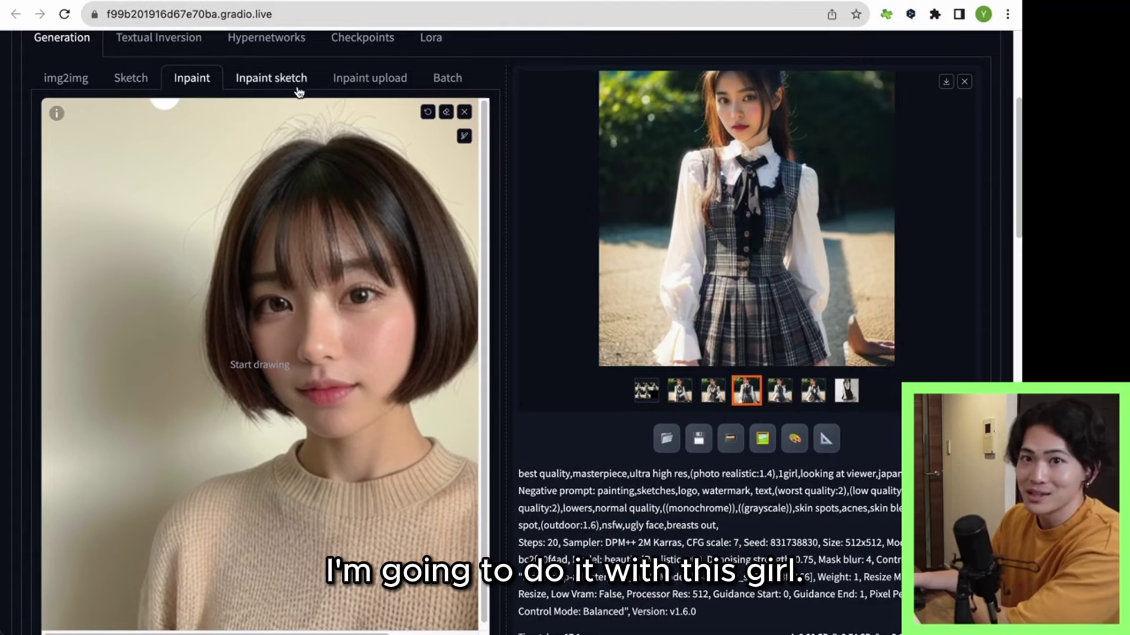
# Step: Enlarge the brush and mask the woman's entire bob hairstyle, including the bangs, leaving her face uncovered
pyautogui.moveTo(383, 137); pyautogui.dragTo(425, 137)
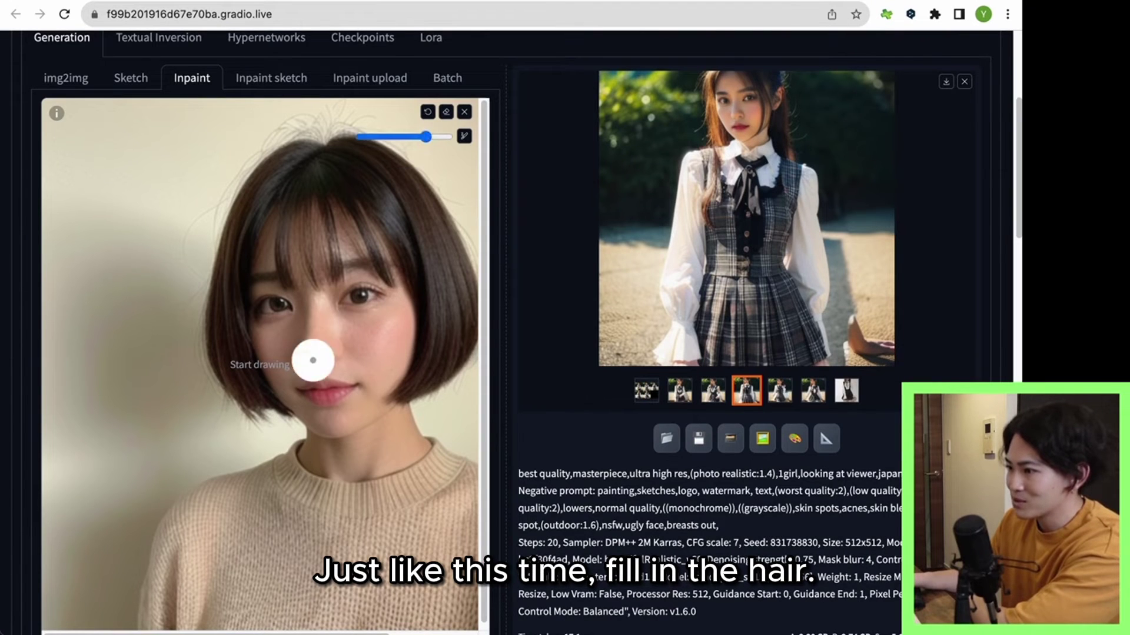
pyautogui.moveTo(269, 418)
pyautogui.mouseDown()
pyautogui.moveTo(207, 323)
pyautogui.moveTo(210, 250)
pyautogui.moveTo(257, 179)
pyautogui.moveTo(306, 212)
pyautogui.mouseUp()
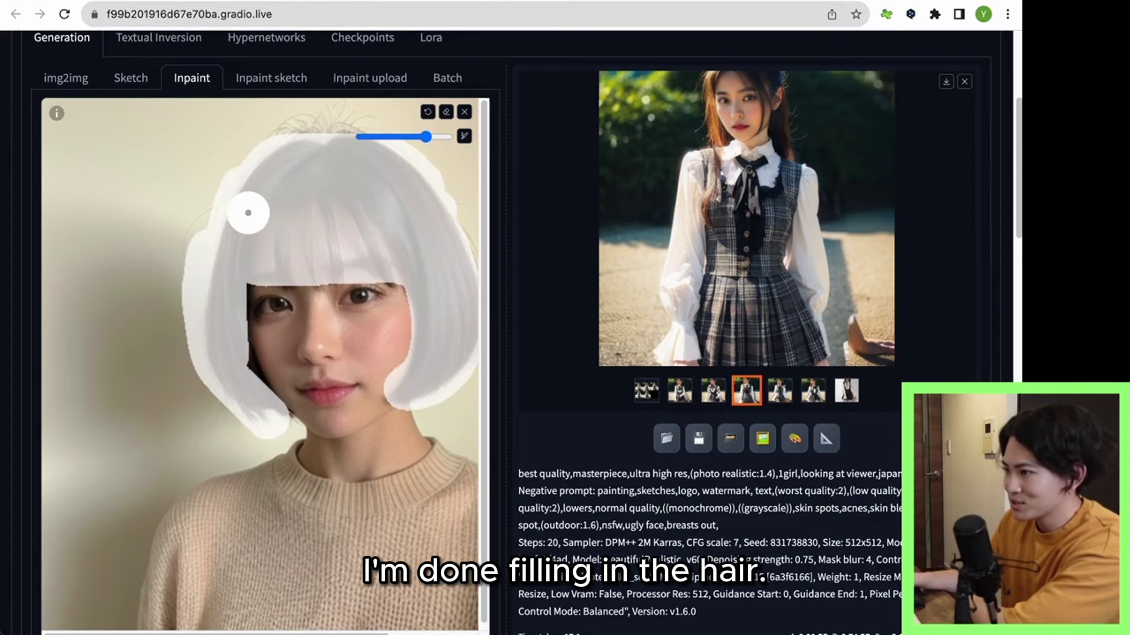
# Step: Replace the outfit reference in ControlNet Unit 0 with image001-111.jpeg, the glossy light blue bob photo
pyautogui.scroll(-15, 110, 306)
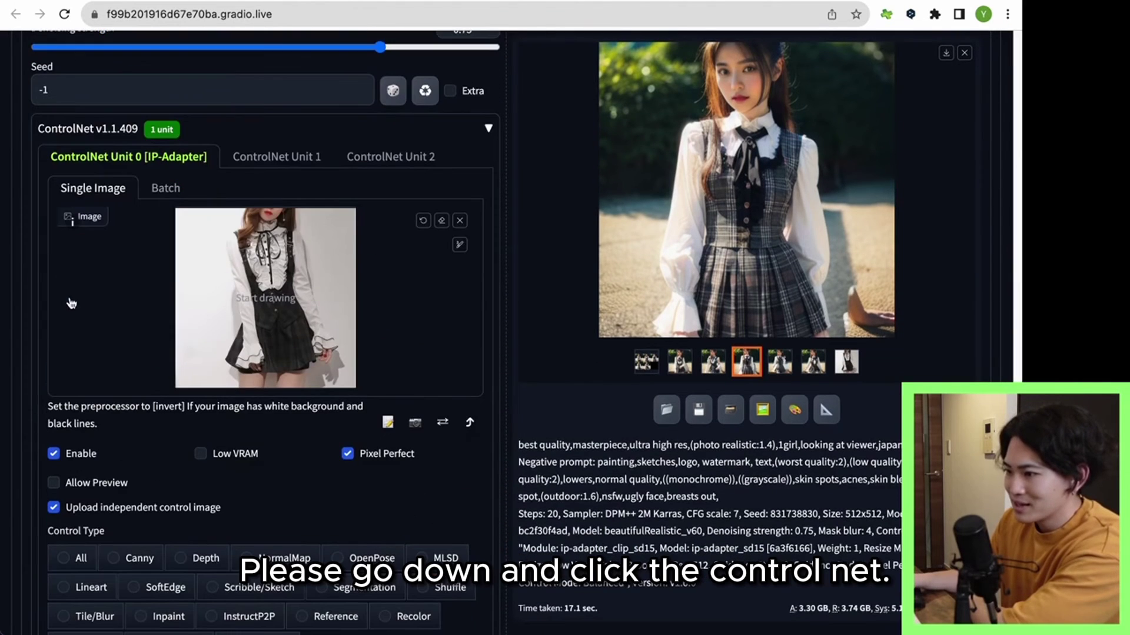
pyautogui.click(462, 222)
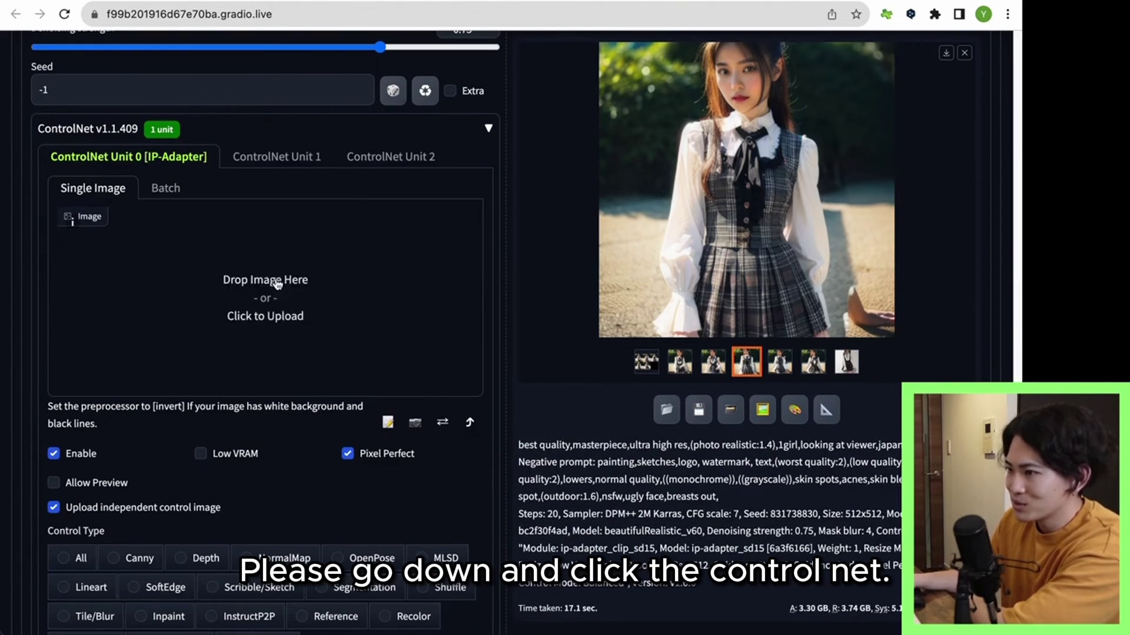
pyautogui.click(273, 284)
pyautogui.doubleClick(437, 213)
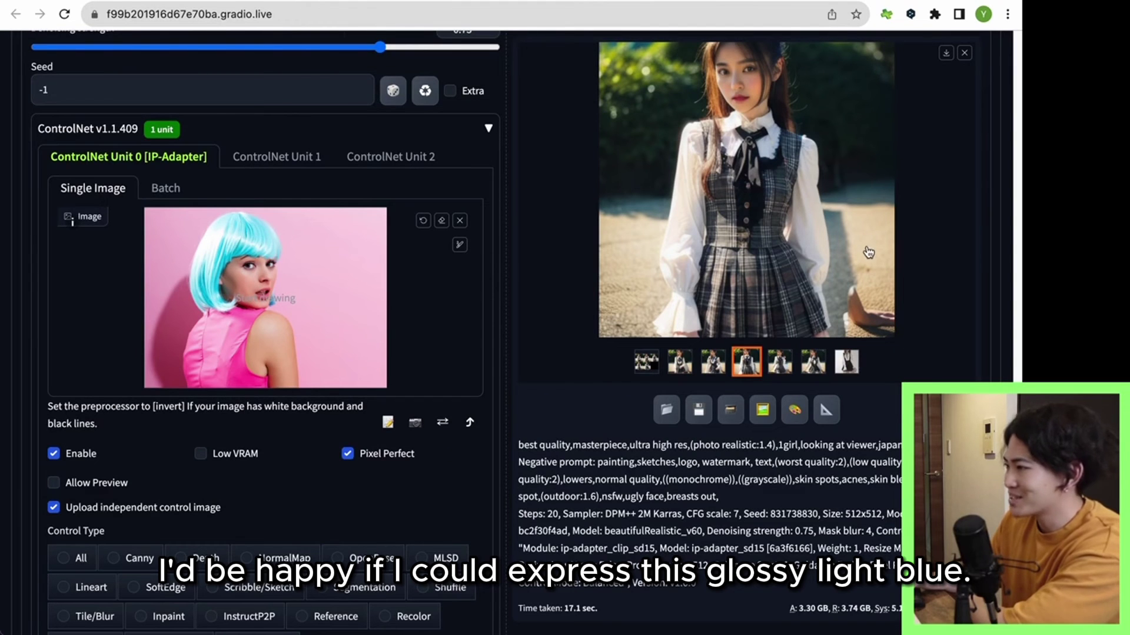
# Step: Generate a batch of inpainted hairstyle images from the light blue hair reference and view the results
pyautogui.scroll(15, 820, 243)
pyautogui.click(856, 182)
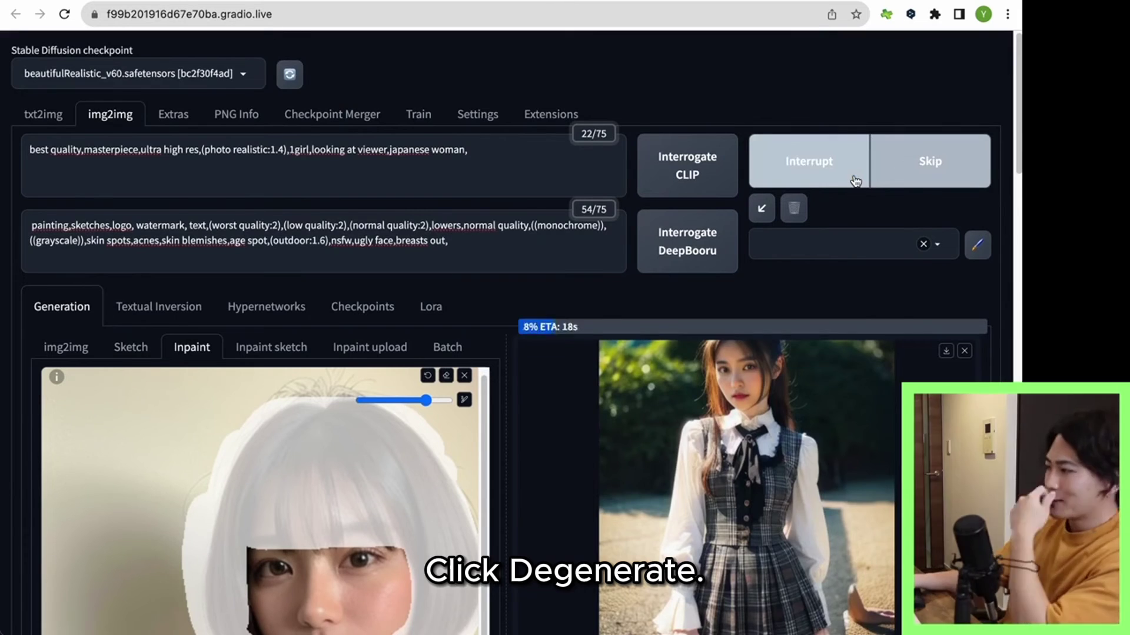
pyautogui.scroll(-2, 681, 298)
pyautogui.scroll(-1, 600, 491)
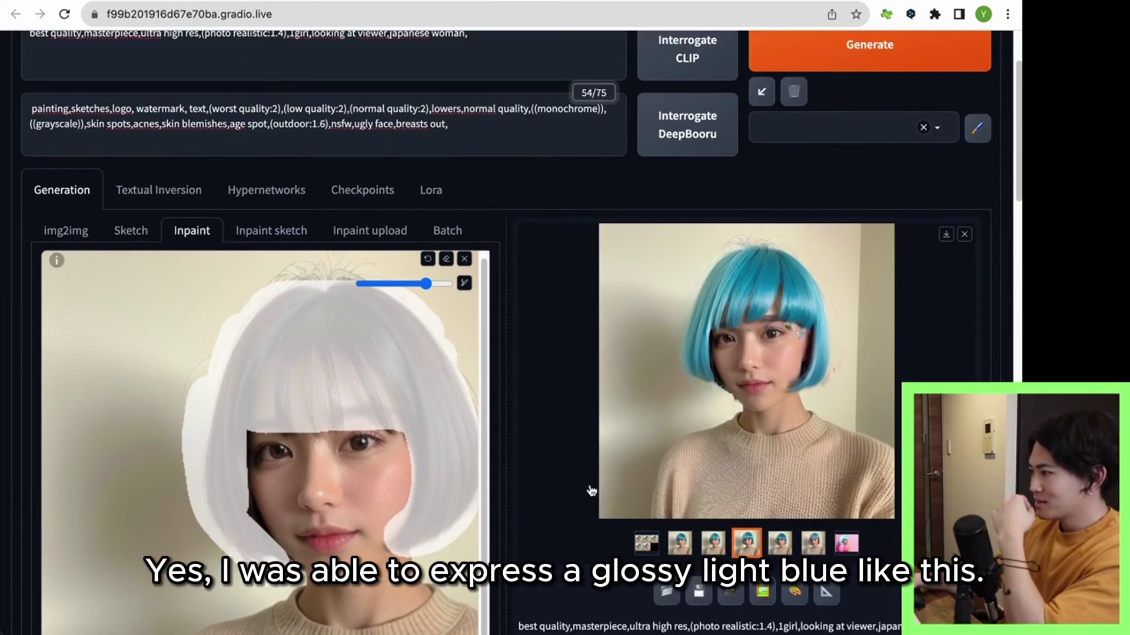